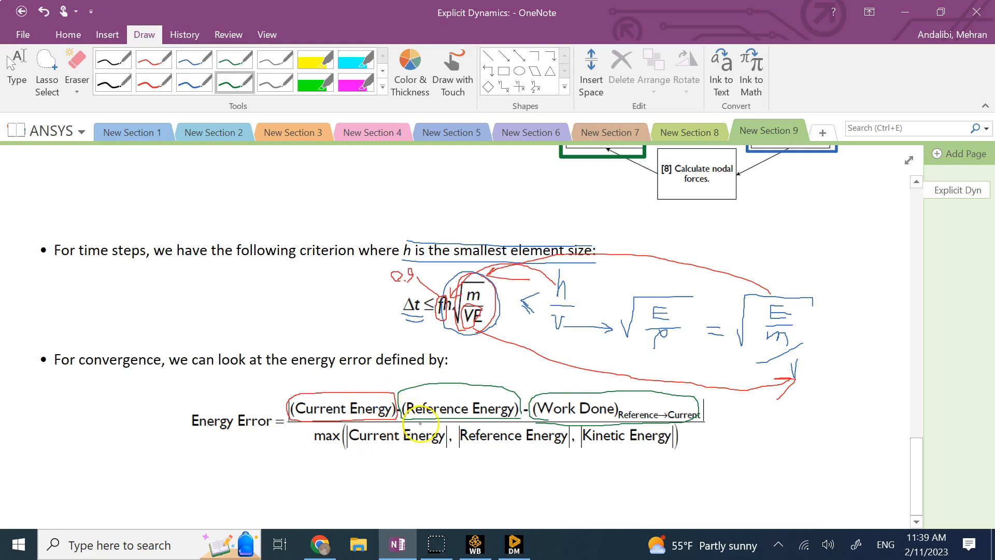
# Underline the three energy terms in the energy error formula's denominator and write "≤ 0.1" beside the formula in green ink.
pyautogui.moveTo(366, 448); pyautogui.dragTo(414, 447)
pyautogui.moveTo(658, 456); pyautogui.dragTo(576, 454)
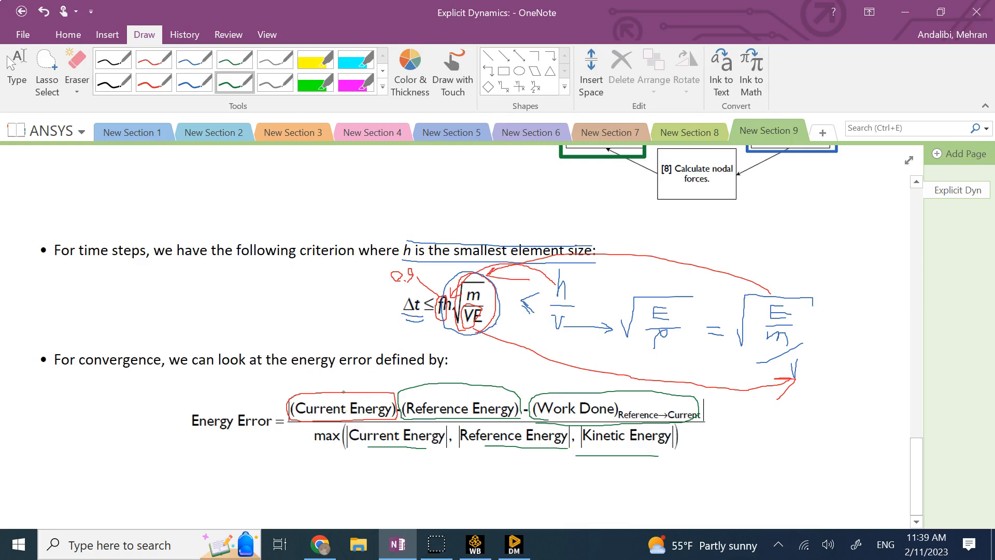
pyautogui.moveTo(733, 421)
pyautogui.mouseDown()
pyautogui.moveTo(736, 437)
pyautogui.moveTo(764, 424)
pyautogui.moveTo(769, 433)
pyautogui.moveTo(756, 436)
pyautogui.moveTo(793, 443)
pyautogui.mouseUp()
pyautogui.moveTo(725, 437); pyautogui.dragTo(742, 451)
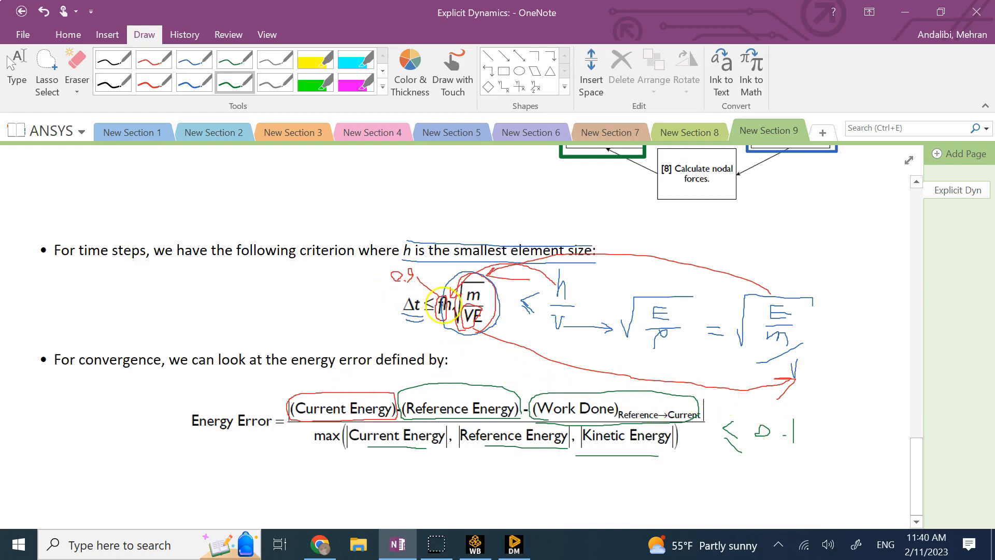
# Underline "transient structural analysis" and "implicit solution" in green ink in the notes paragraph on the implicit method.
pyautogui.scroll(5, 477, 308)
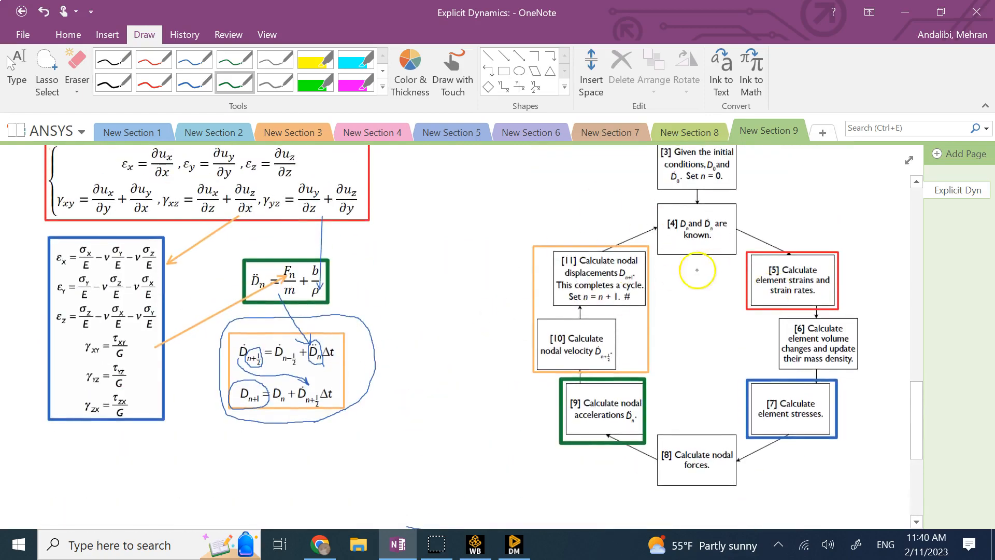
pyautogui.scroll(1, 686, 311)
pyautogui.scroll(12, 686, 315)
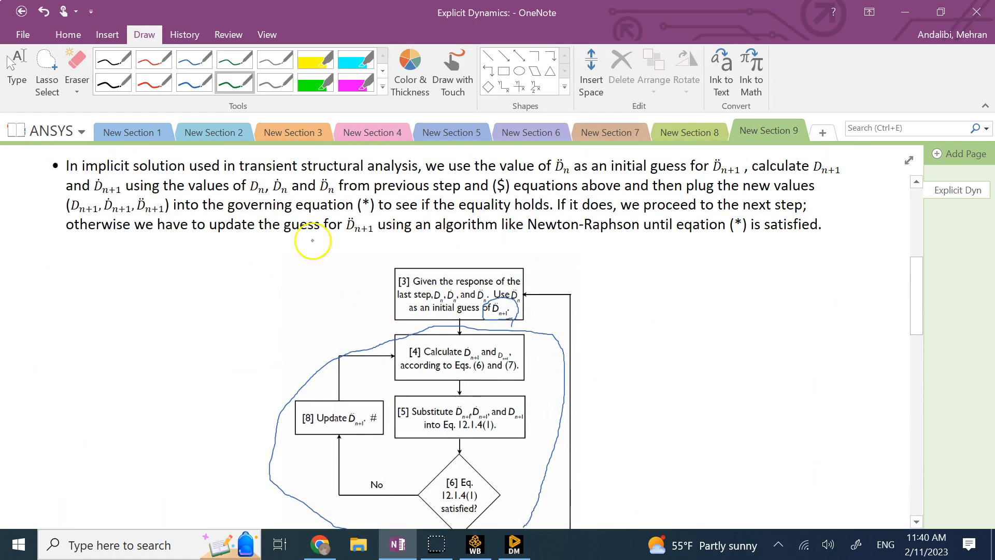
pyautogui.moveTo(251, 172); pyautogui.dragTo(422, 162)
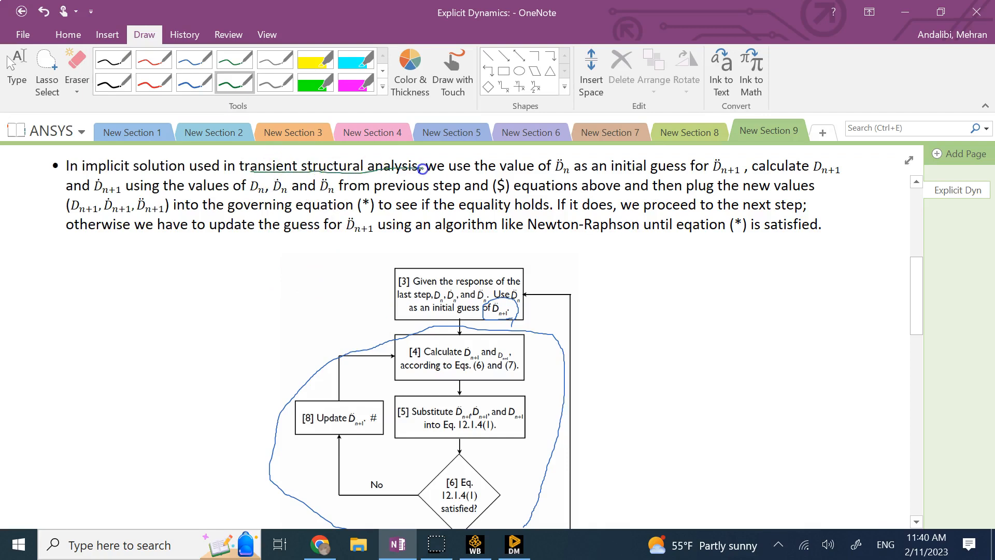
pyautogui.moveTo(83, 174); pyautogui.dragTo(187, 174)
pyautogui.scroll(-3, 191, 174)
pyautogui.scroll(9, 411, 366)
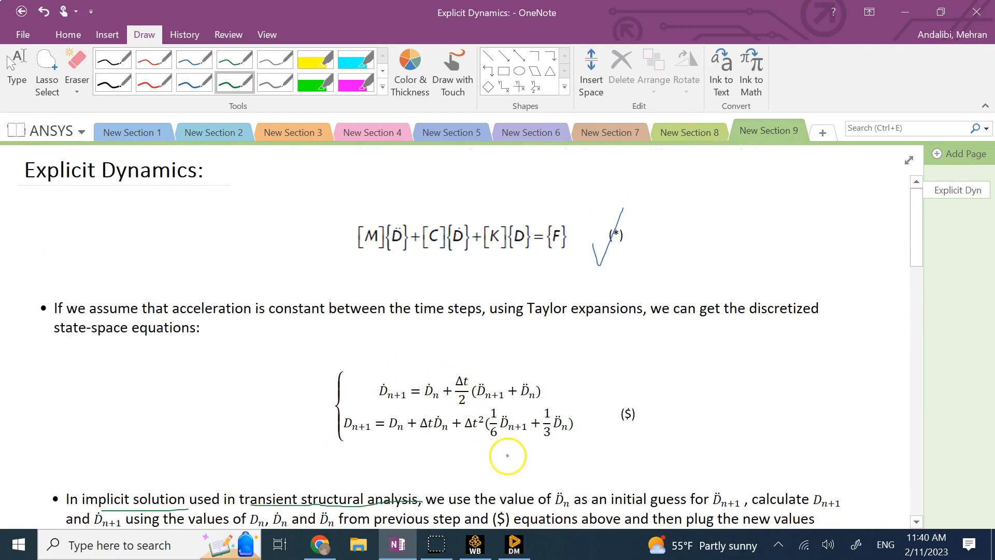
# Switch to Workbench and open the Engineering Data of the Explicit Dynamics system.
pyautogui.moveTo(505, 554)
pyautogui.click(475, 545)
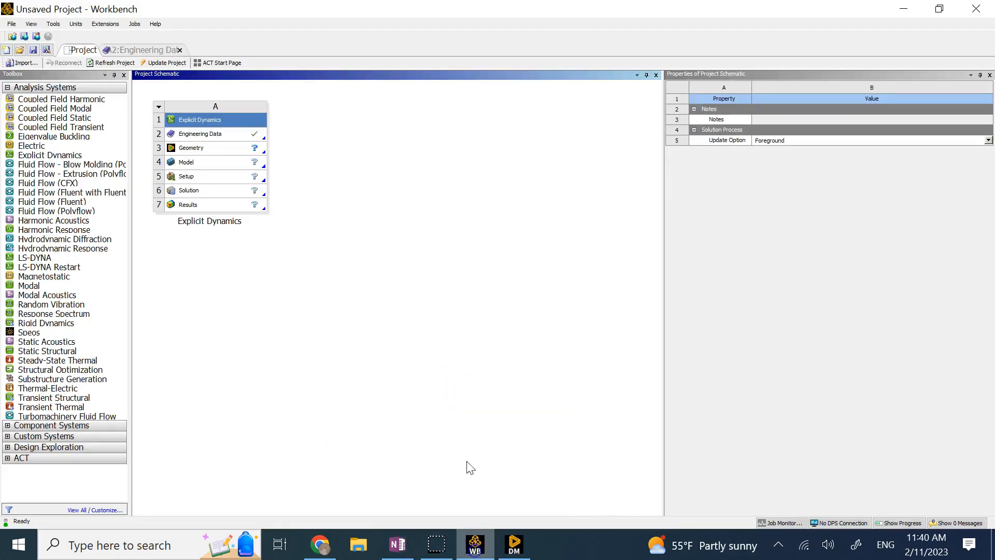
pyautogui.click(421, 225)
pyautogui.click(325, 291)
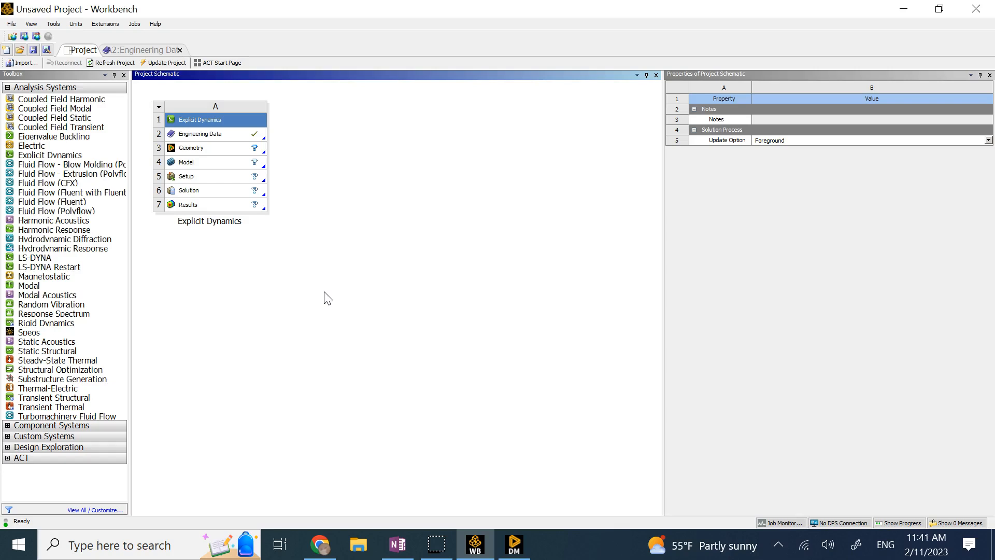
pyautogui.click(283, 279)
pyautogui.doubleClick(214, 133)
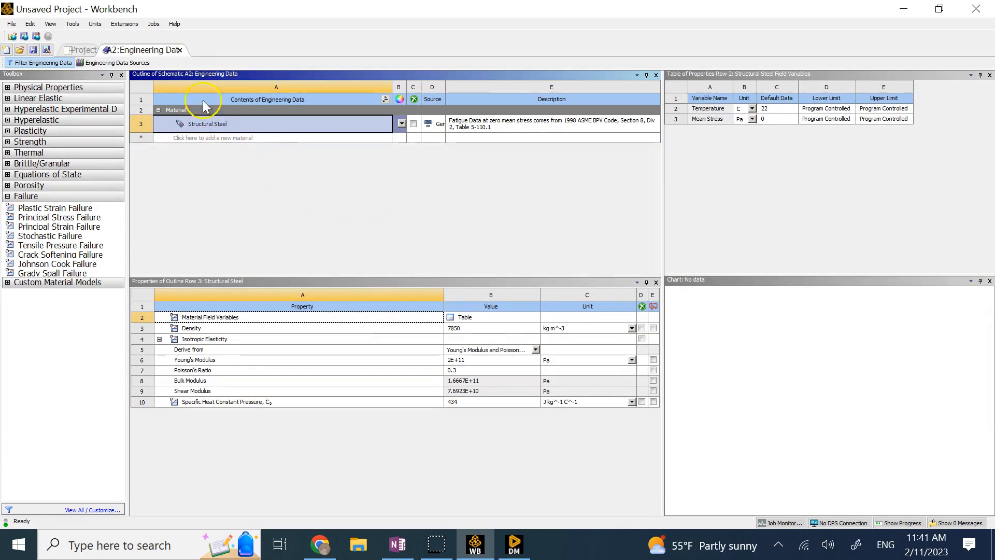
# Add Aluminum Alloy NL from the General Non-linear Materials library to the project's materials and return to the project's material list.
pyautogui.click(131, 65)
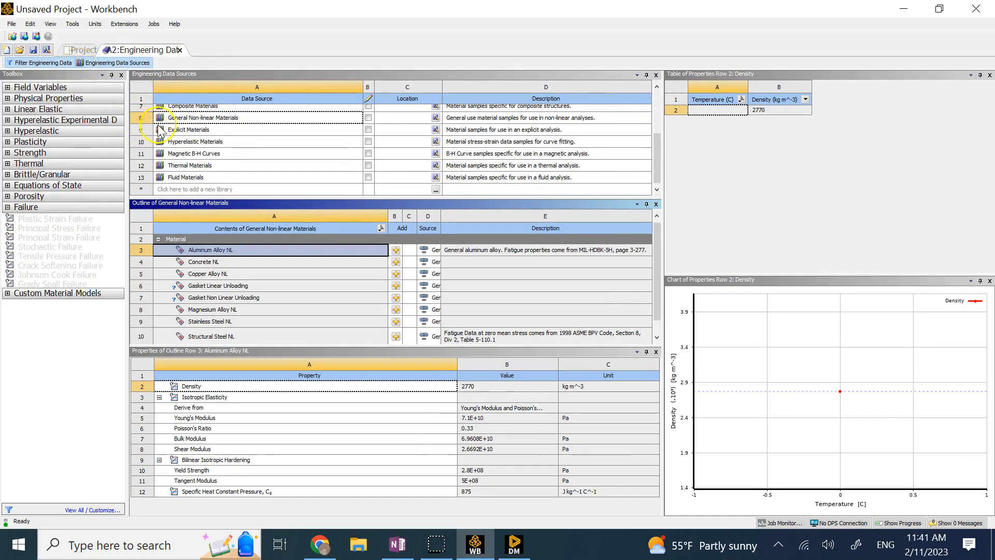
pyautogui.click(211, 119)
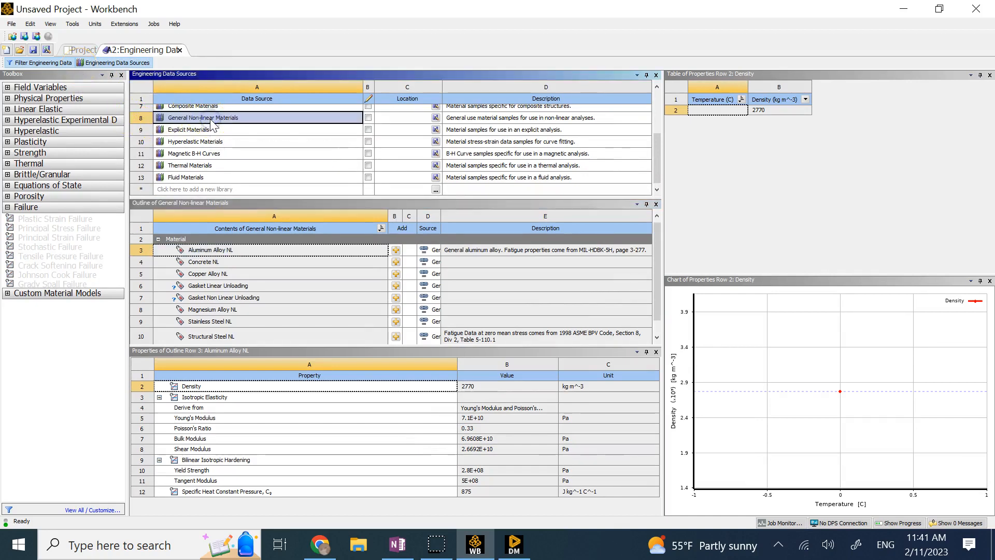
pyautogui.click(214, 250)
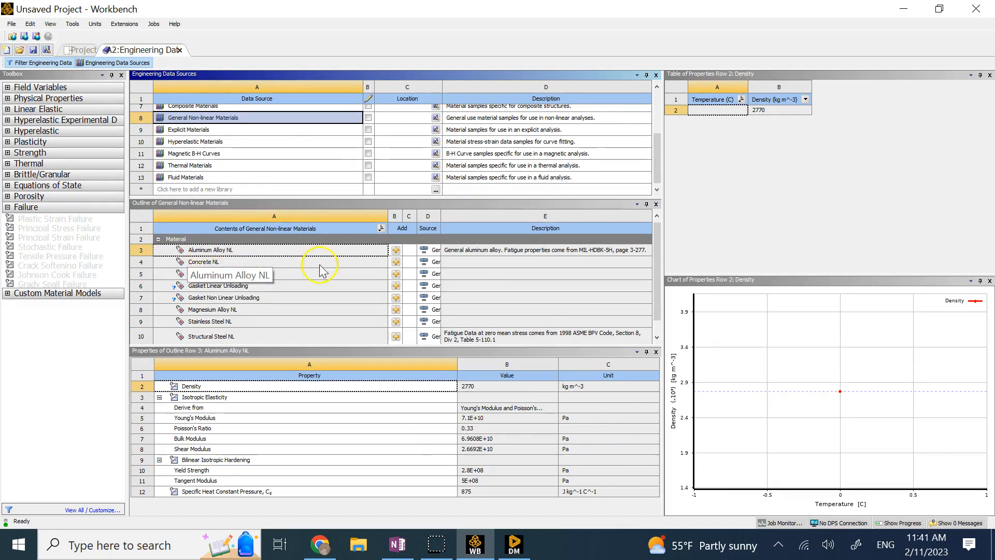
pyautogui.click(396, 250)
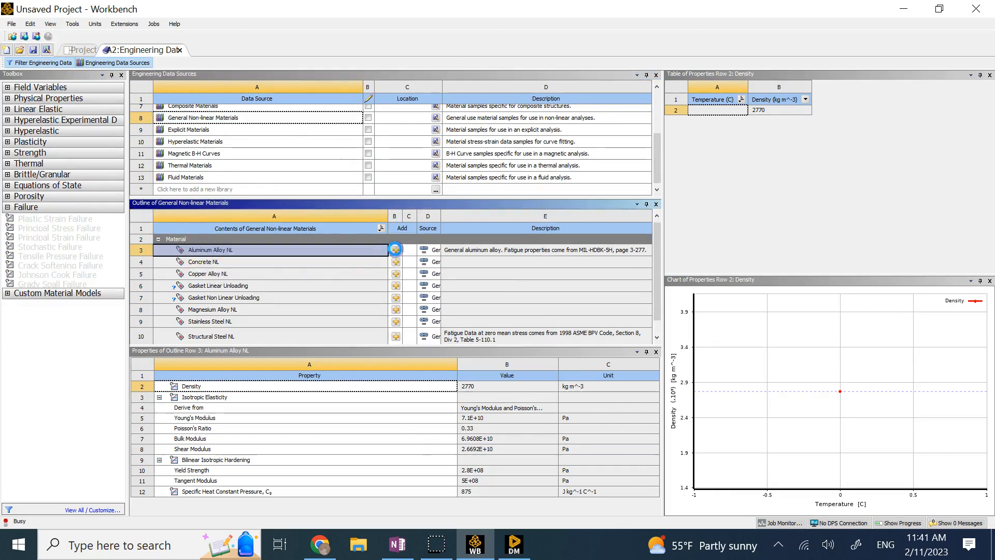
pyautogui.click(250, 110)
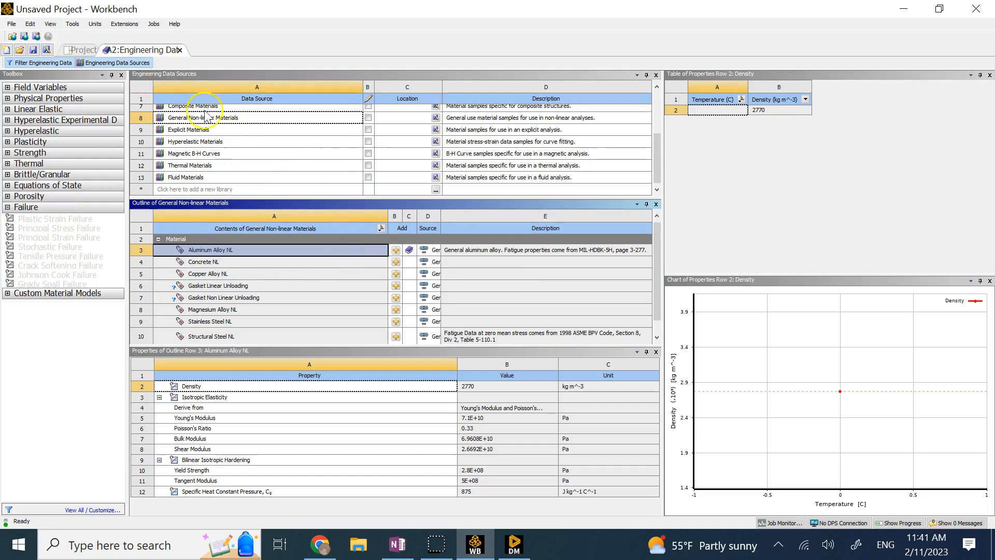
pyautogui.scroll(3, 213, 109)
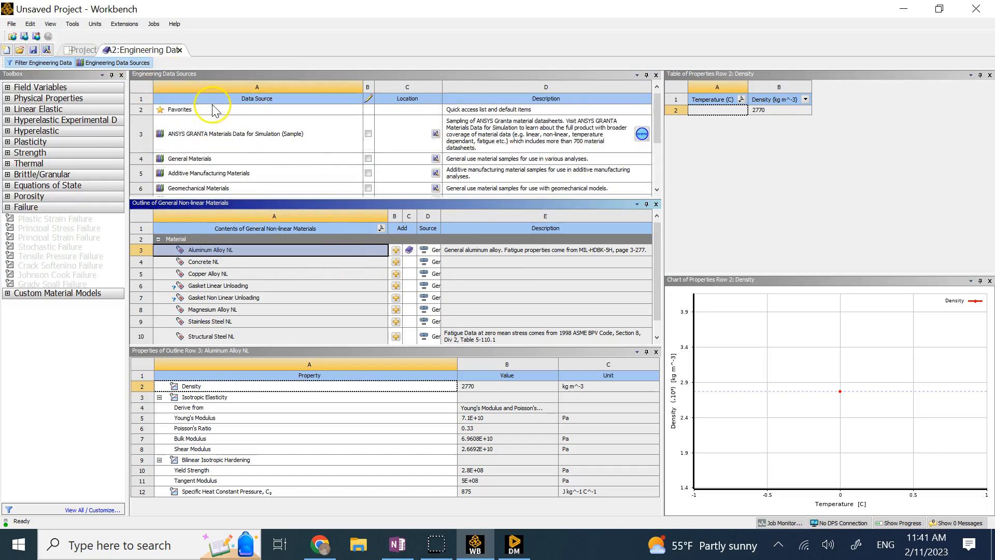
pyautogui.click(139, 61)
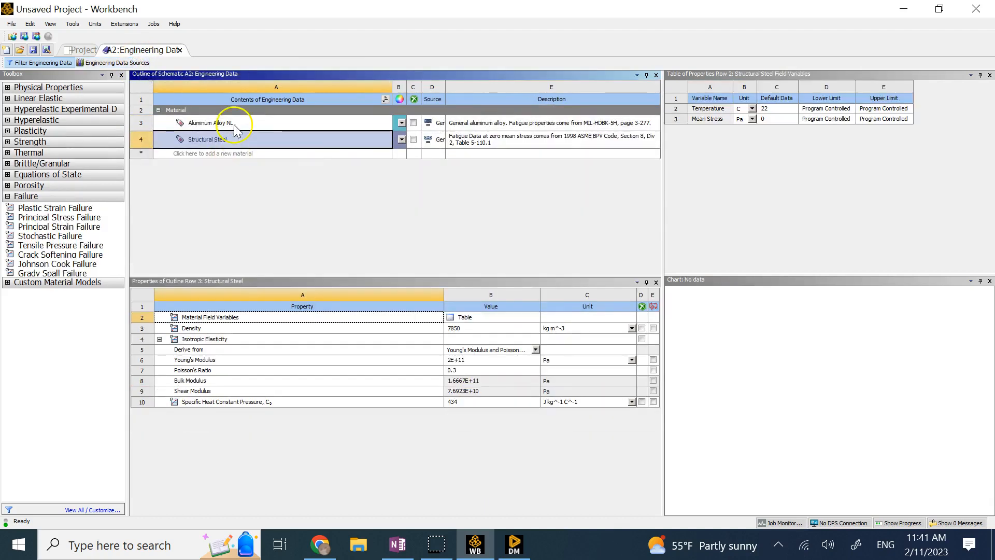
# Set the bilinear isotropic hardening tangent modulus of Aluminum Alloy NL to 0 Pa.
pyautogui.click(233, 124)
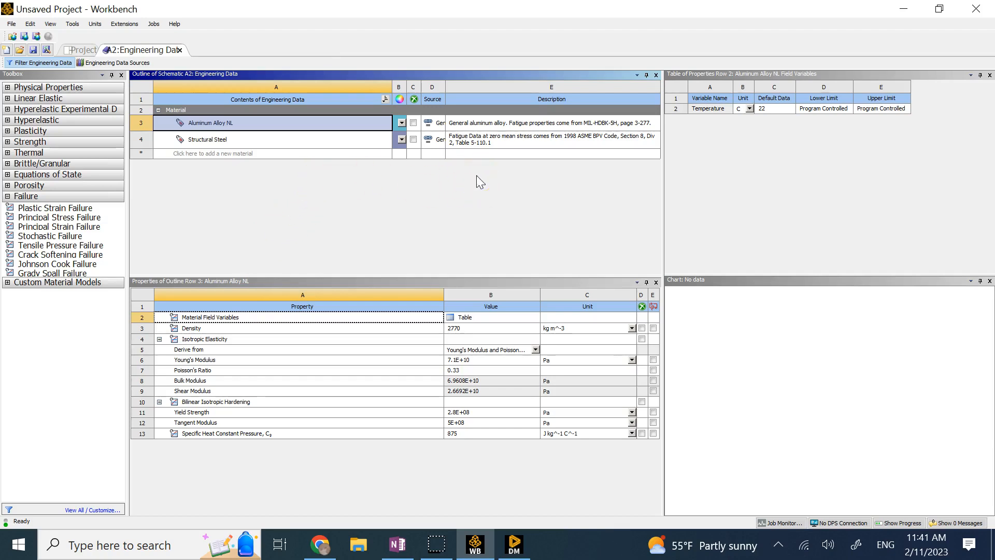
pyautogui.click(475, 413)
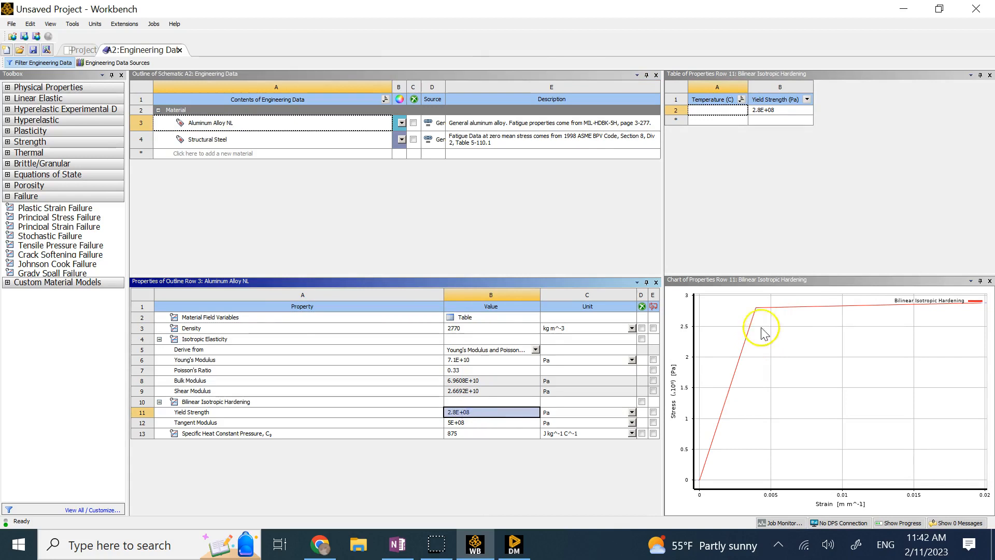
pyautogui.click(499, 424)
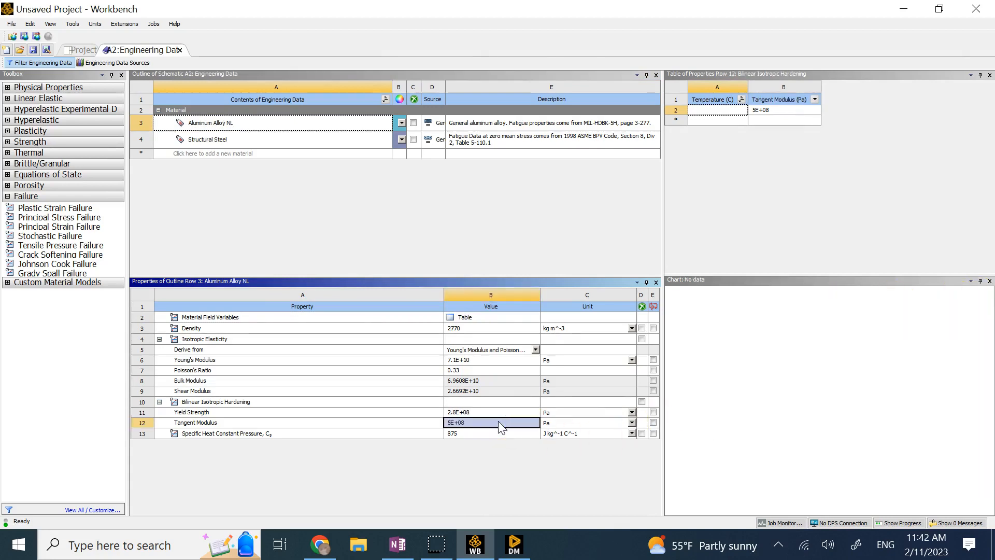
pyautogui.write('0')
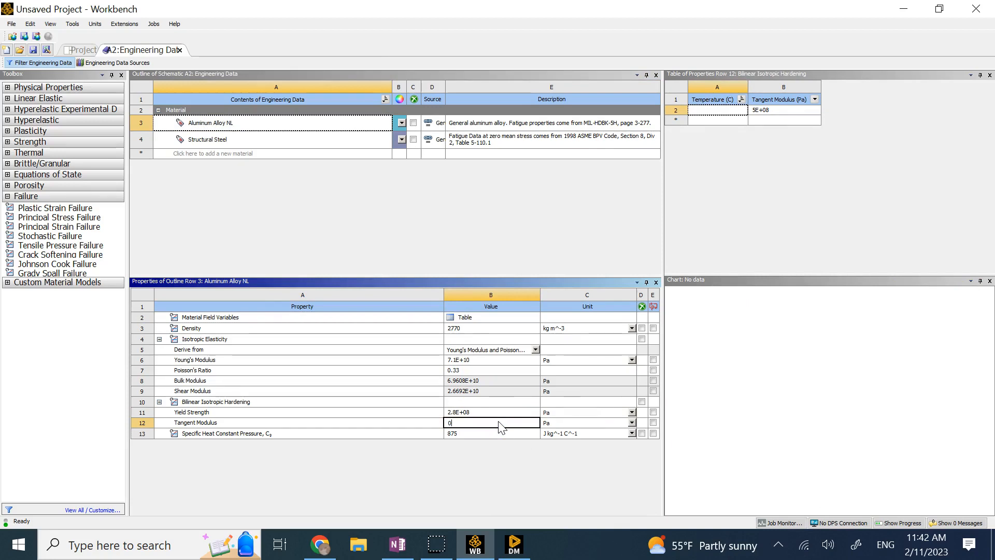
pyautogui.press('Return')
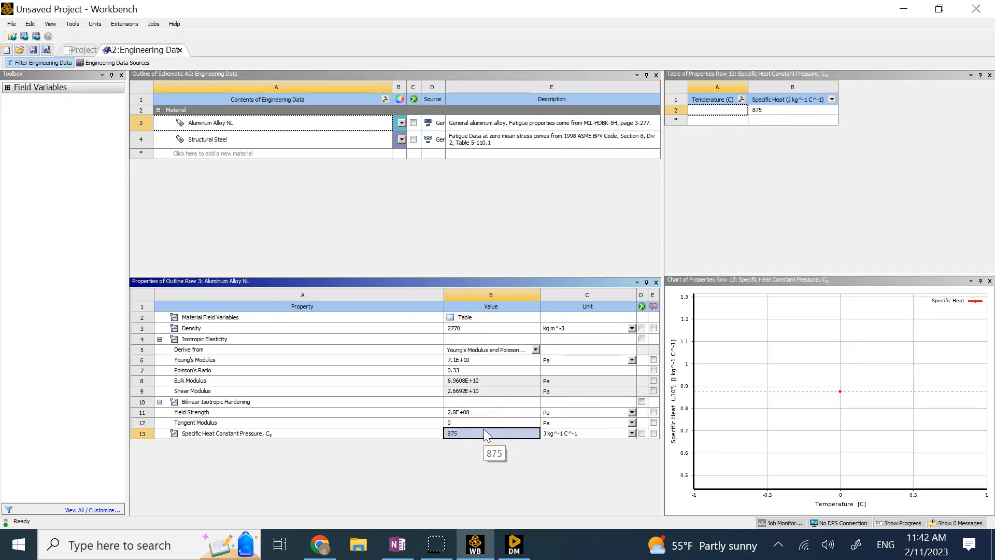
# Examine the bilinear isotropic hardening stress-strain curve of Aluminum Alloy NL.
pyautogui.click(485, 410)
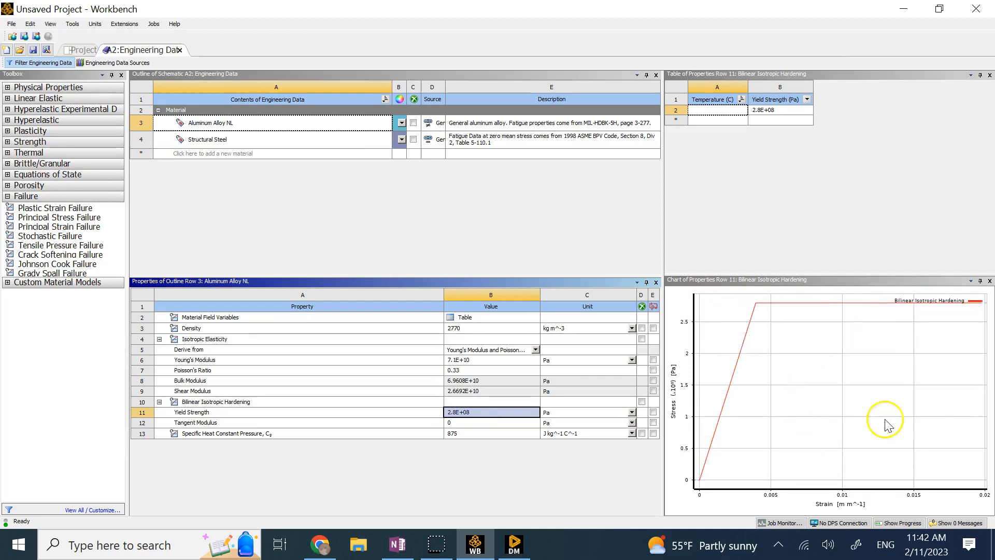
pyautogui.click(462, 423)
pyautogui.click(473, 412)
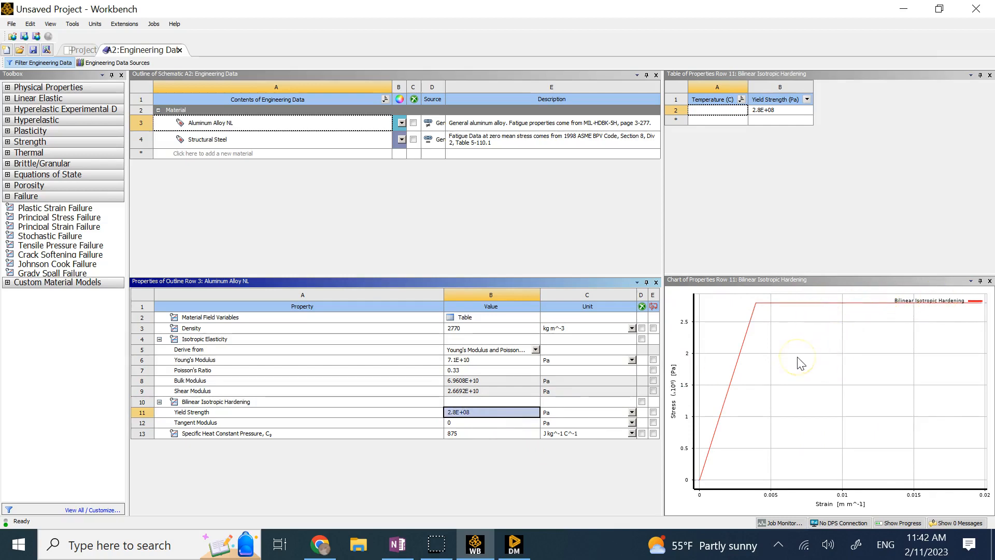
pyautogui.click(793, 392)
pyautogui.click(679, 464)
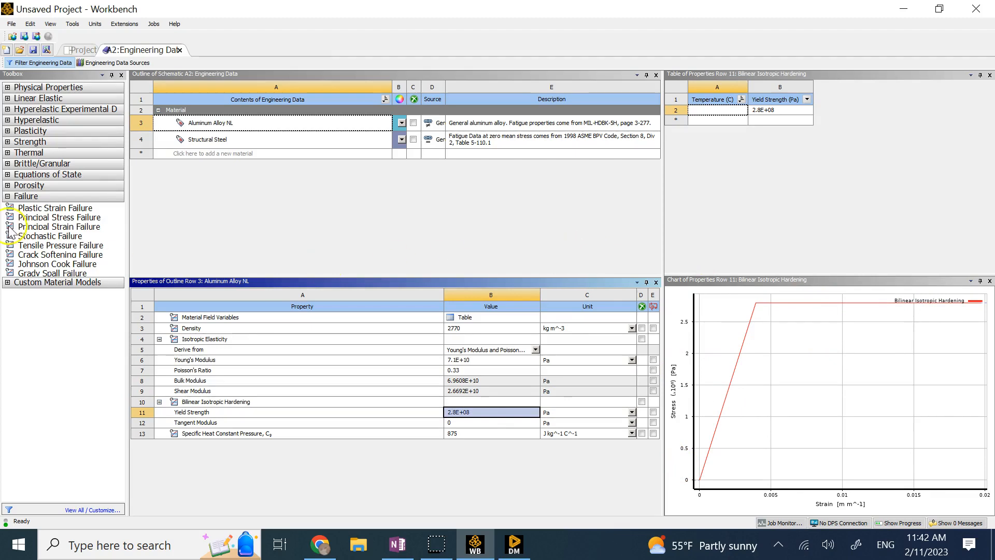
# Add Plastic Strain Failure to Aluminum Alloy NL and set its Maximum Equivalent Plastic Strain EPS to 0.75.
pyautogui.doubleClick(46, 208)
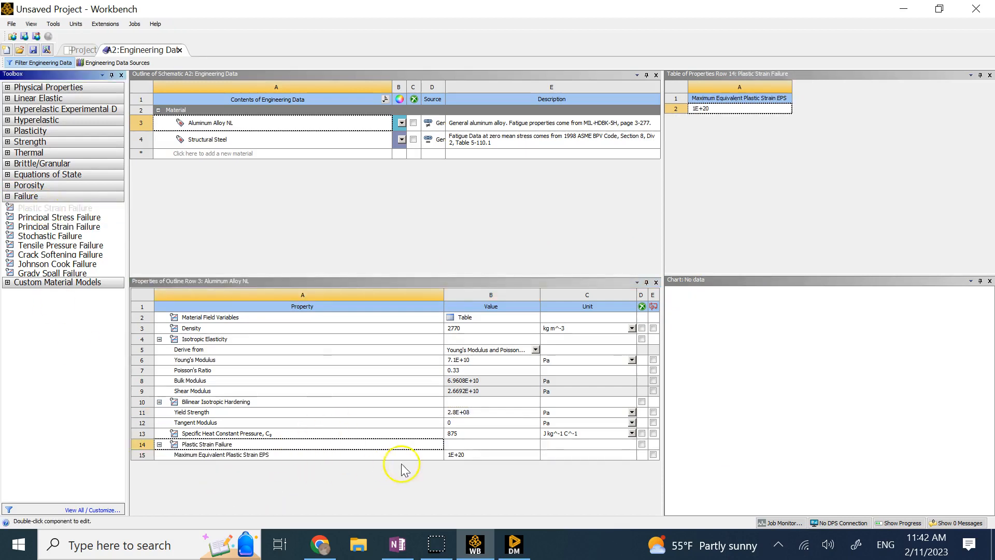
pyautogui.click(475, 454)
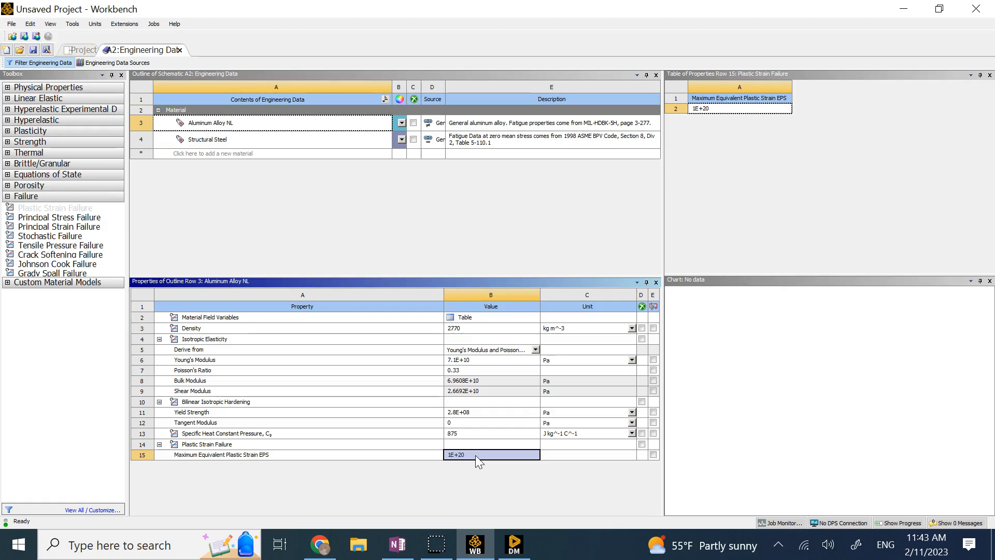
pyautogui.write('0.75')
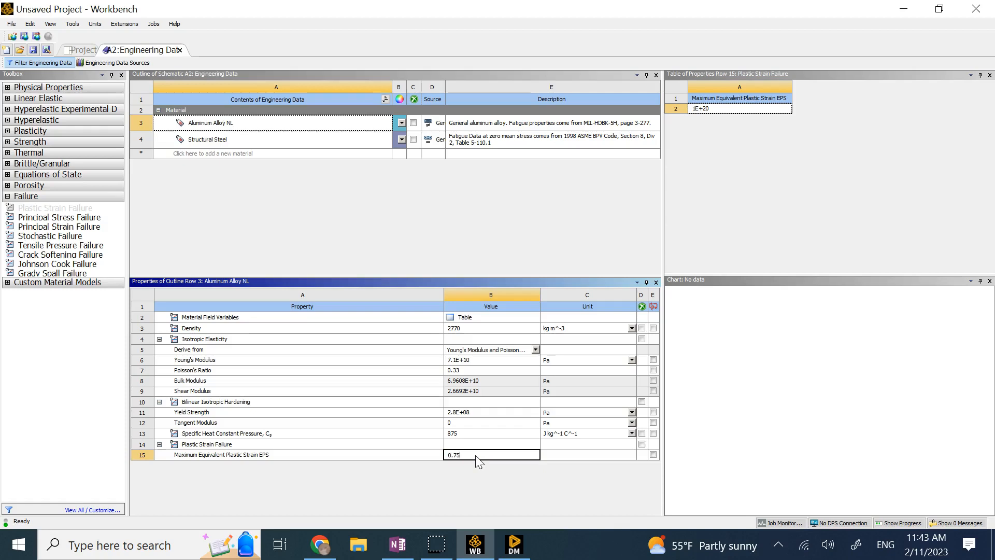
pyautogui.press('Return')
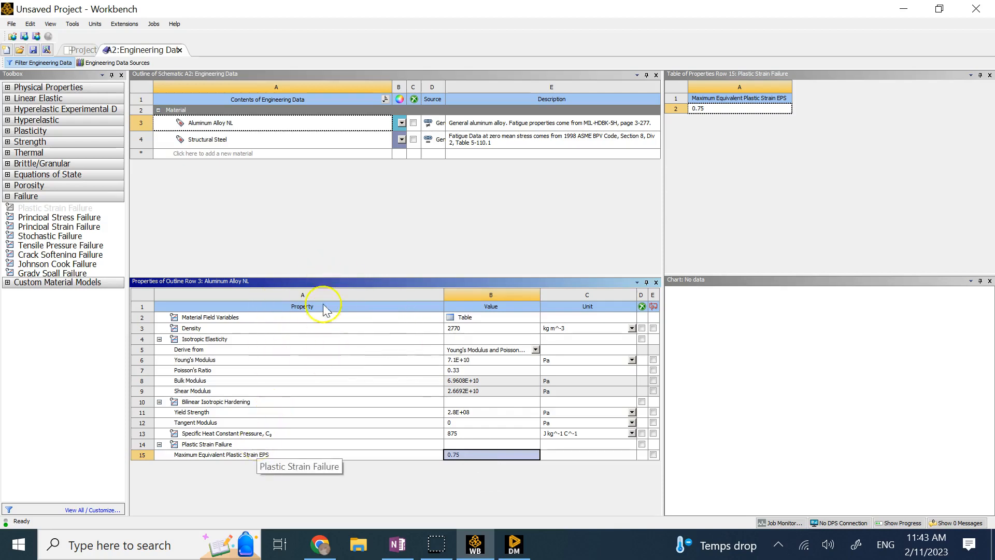
# View the Structural Steel properties, then close Engineering Data and open the Explicit Dynamics geometry in DesignModeler.
pyautogui.click(266, 144)
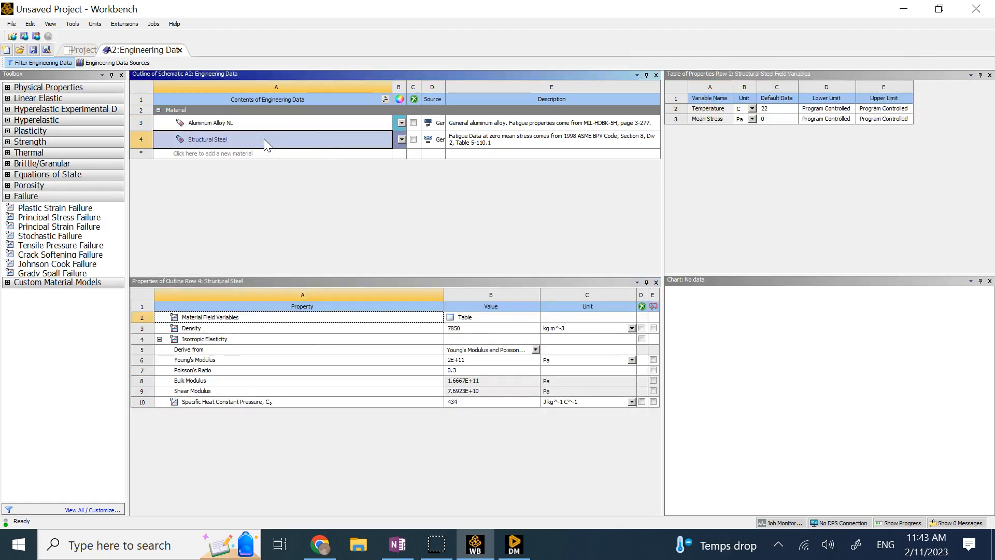
pyautogui.click(180, 50)
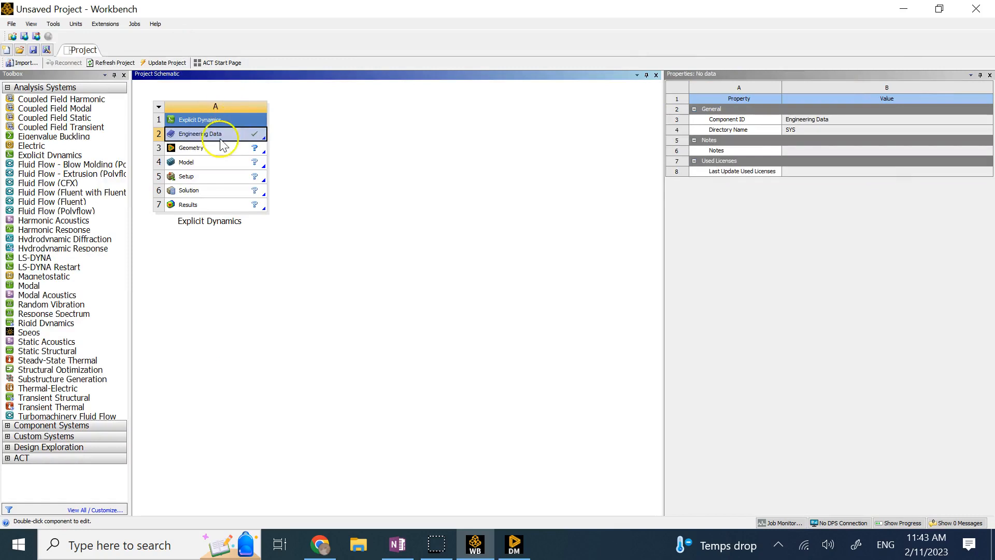
pyautogui.rightClick(212, 149)
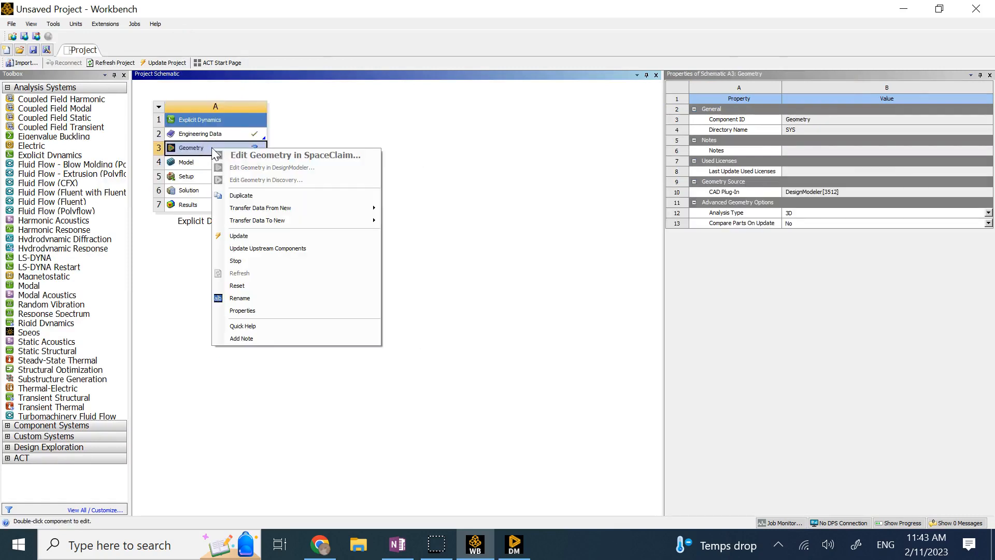
pyautogui.click(267, 168)
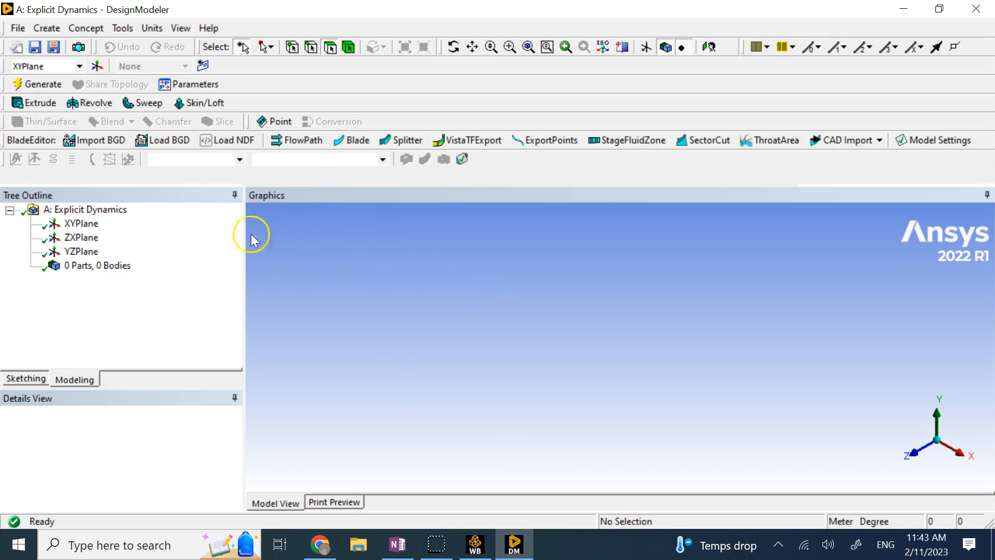
# Start a sketch on ZXPlane viewed face-on and set the length units to millimeters.
pyautogui.click(83, 238)
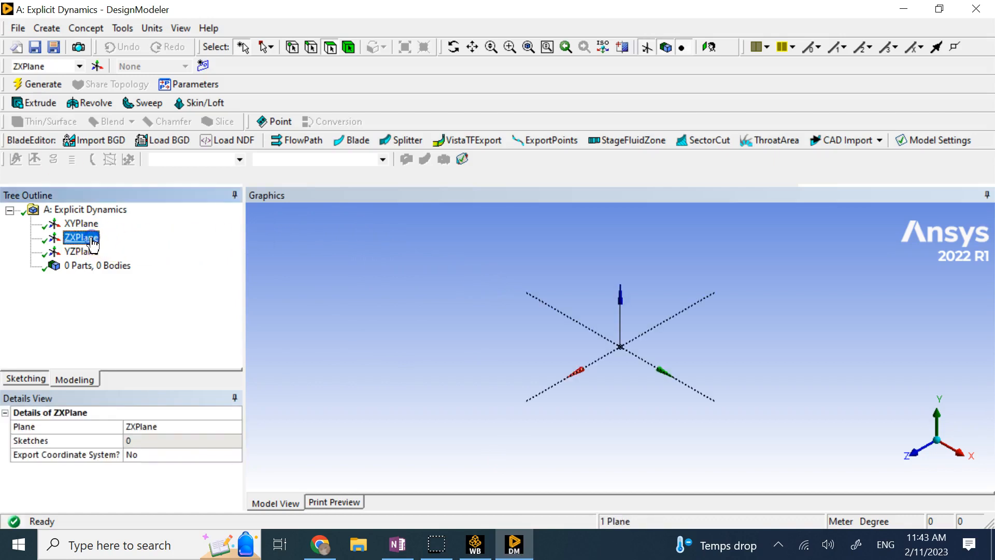
pyautogui.click(936, 414)
pyautogui.click(44, 380)
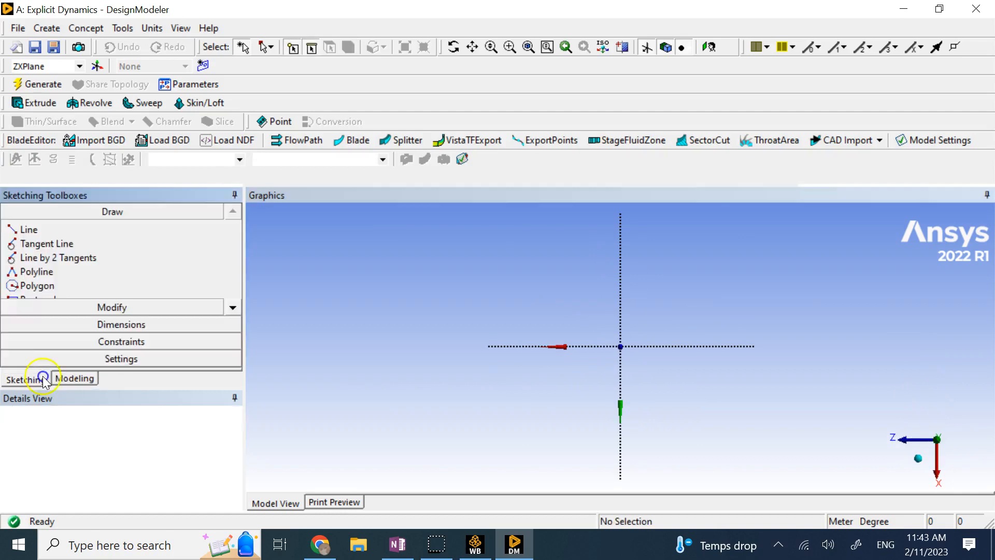
pyautogui.click(152, 28)
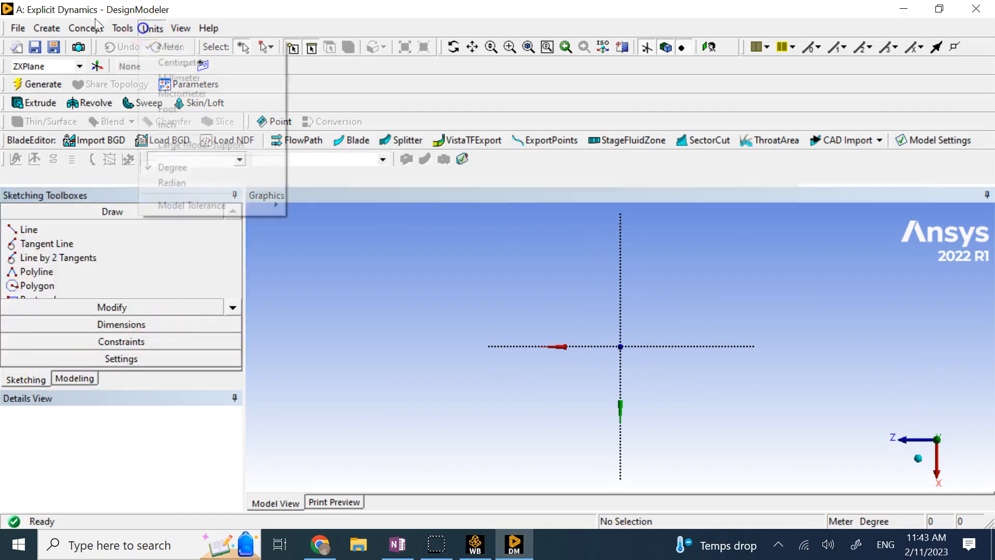
pyautogui.click(192, 78)
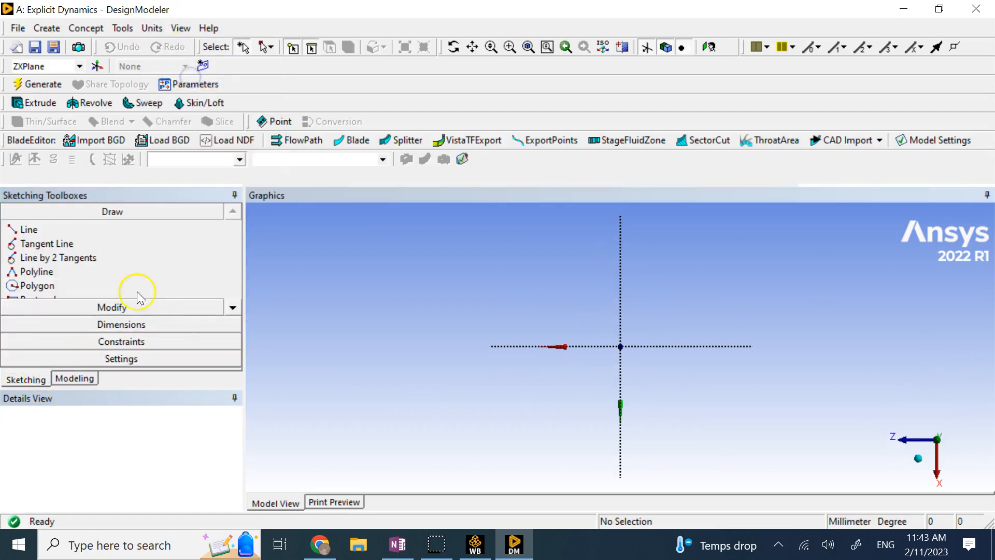
# Sketch a circle of about 25 mm diameter centered on the origin of the ZX plane.
pyautogui.click(232, 308)
pyautogui.click(232, 307)
pyautogui.click(232, 307)
pyautogui.click(232, 307)
pyautogui.click(119, 286)
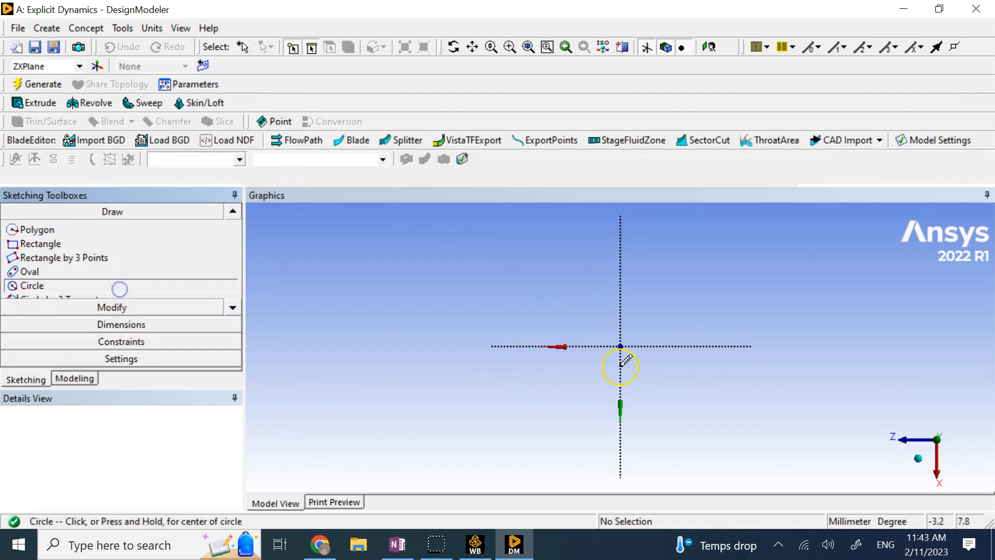
pyautogui.click(620, 346)
pyautogui.click(604, 318)
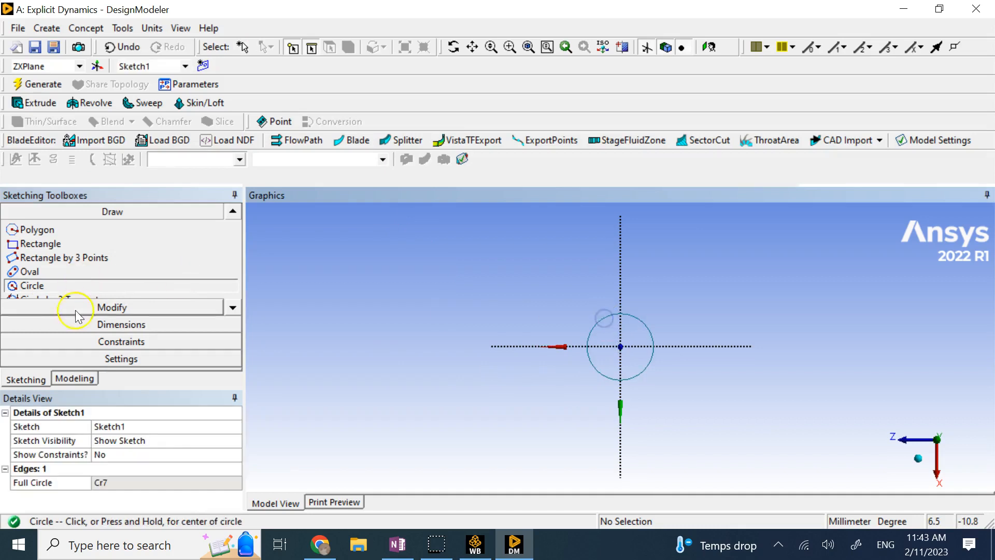
# Dimension the diameter of the circle on the ZX plane and set it to 50 mm.
pyautogui.click(100, 322)
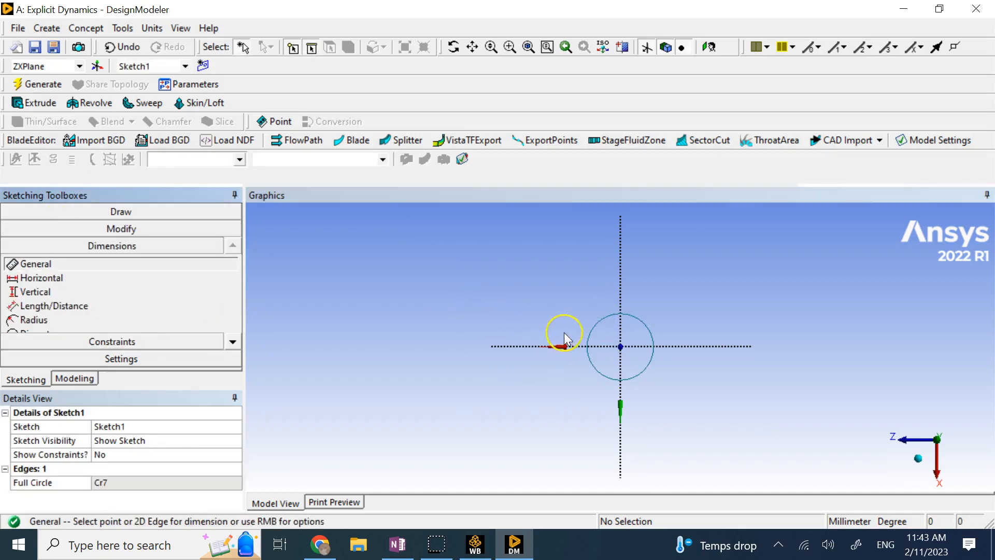
pyautogui.click(591, 341)
pyautogui.click(506, 312)
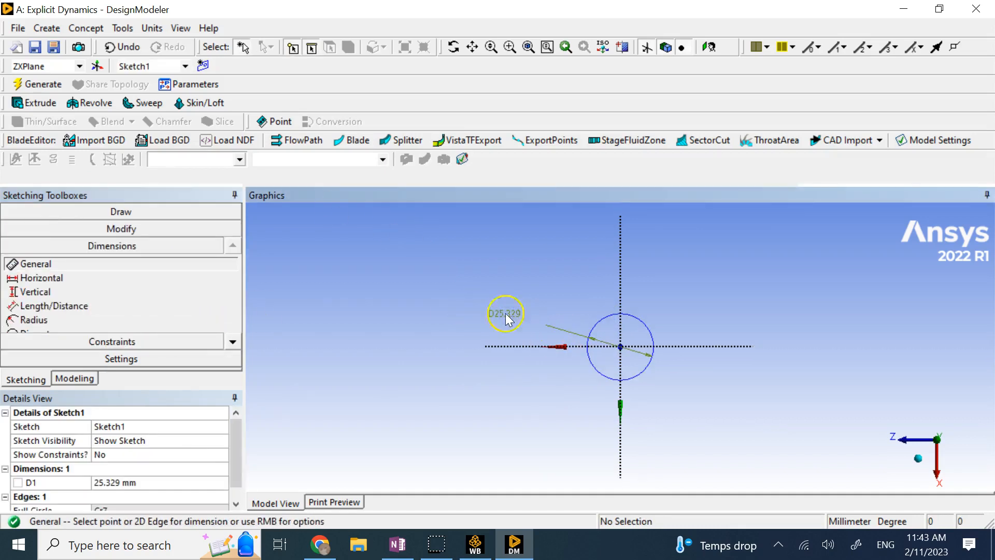
pyautogui.click(187, 483)
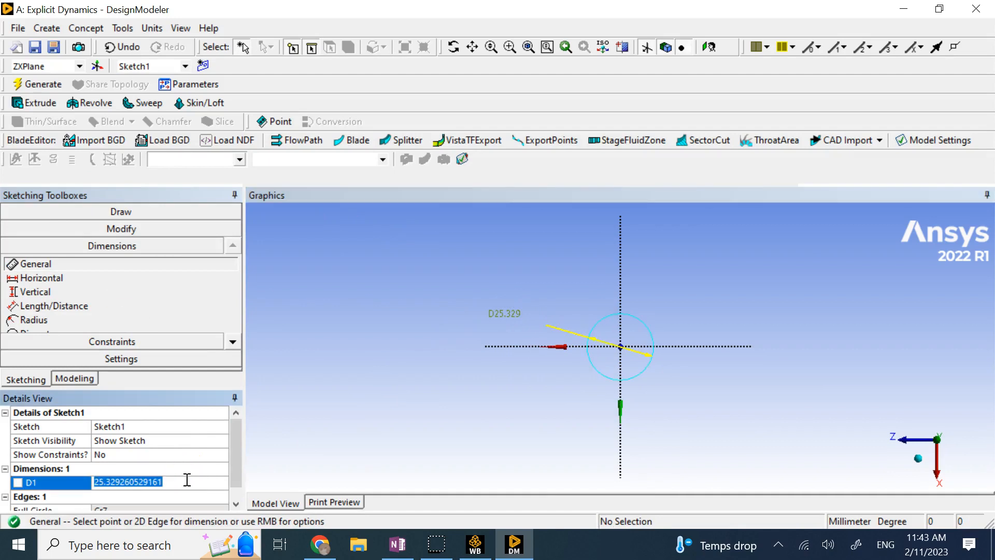
pyautogui.write('50')
pyautogui.press('Return')
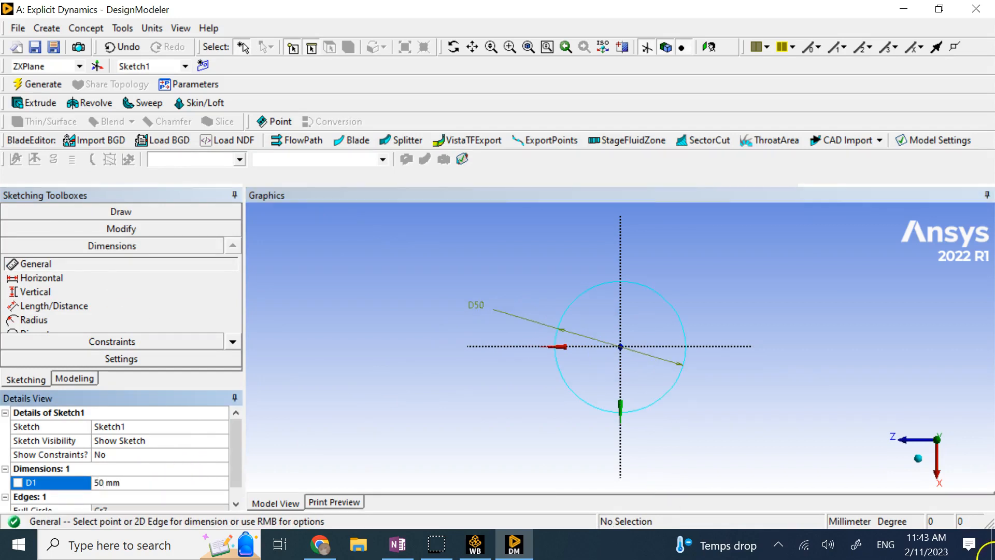
# Extrude Sketch1 in the Both - Symmetric direction with a depth of 100 mm and generate the solid cylinder.
pyautogui.click(918, 458)
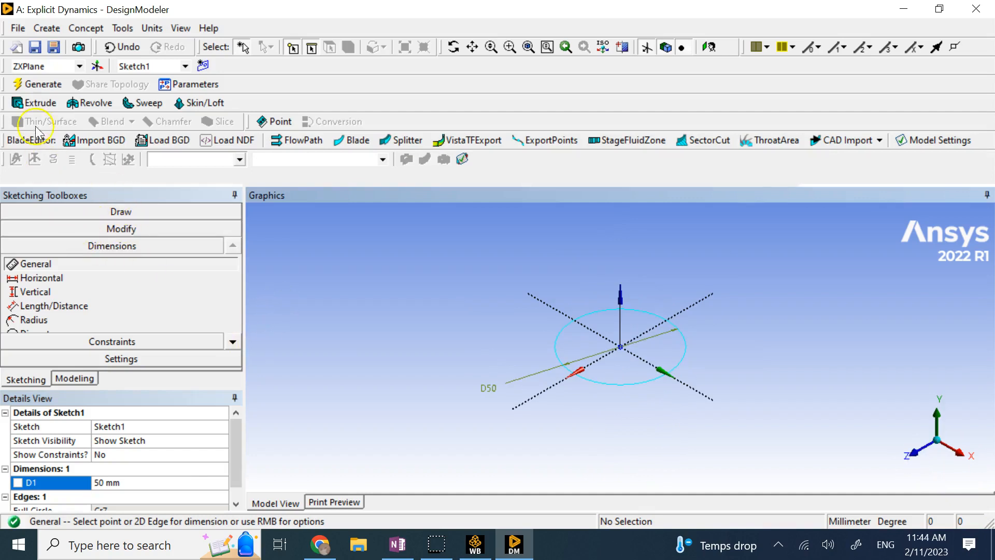
pyautogui.click(34, 103)
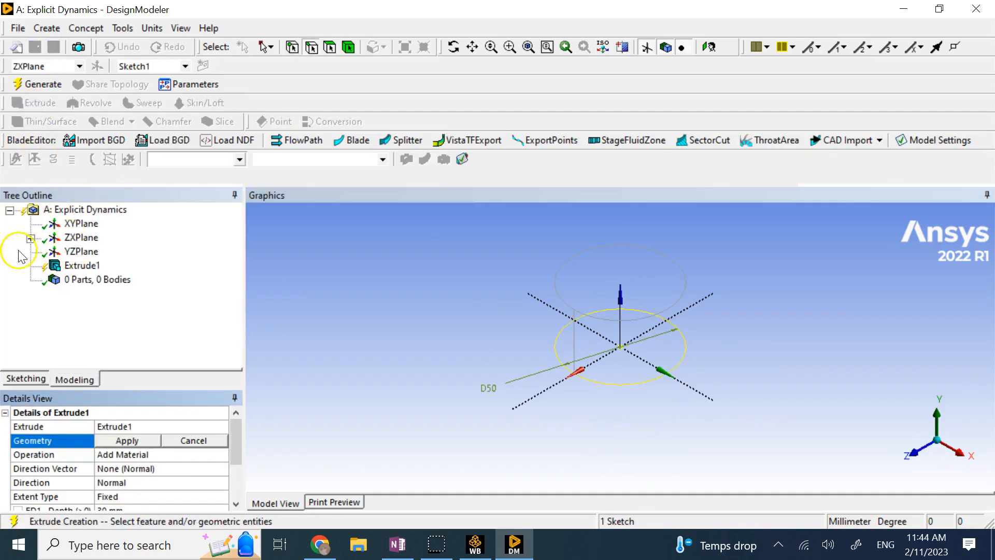
pyautogui.click(31, 238)
pyautogui.click(110, 249)
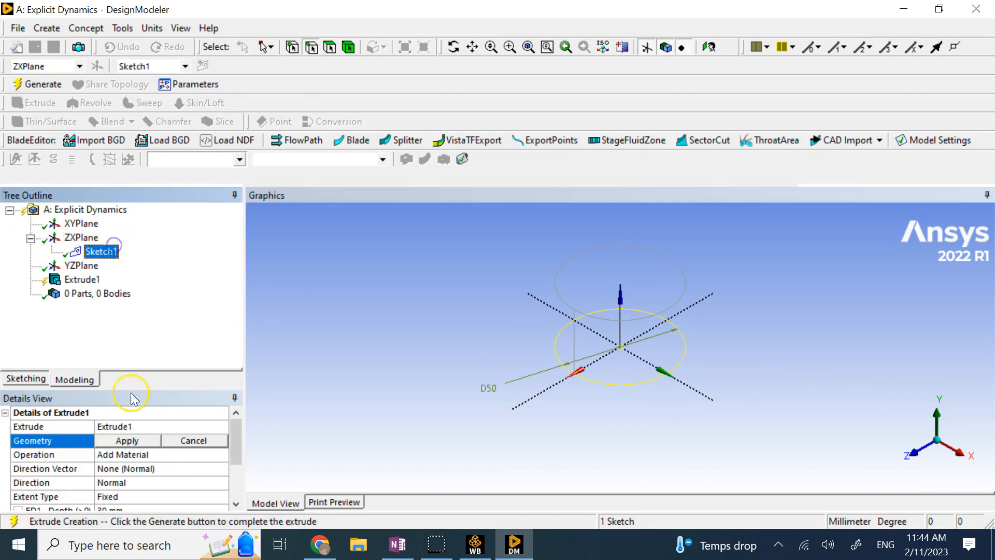
pyautogui.click(138, 440)
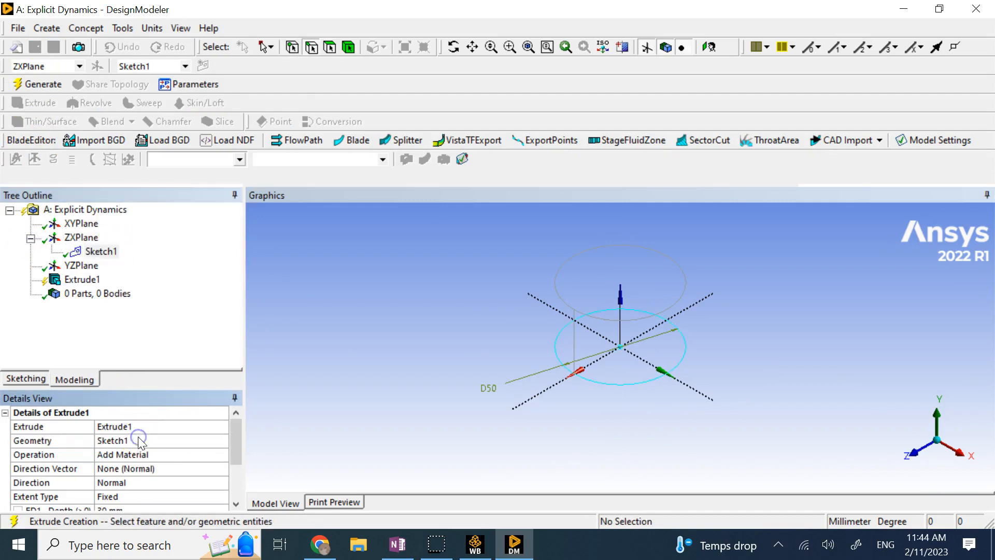
pyautogui.click(186, 482)
pyautogui.click(221, 483)
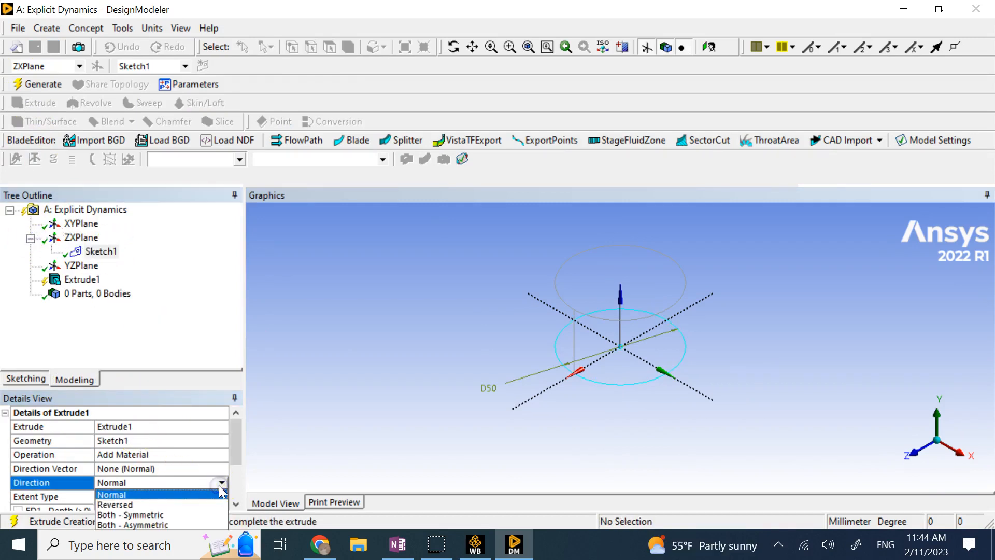
pyautogui.click(183, 515)
pyautogui.click(182, 509)
pyautogui.write('1')
pyautogui.click(349, 378)
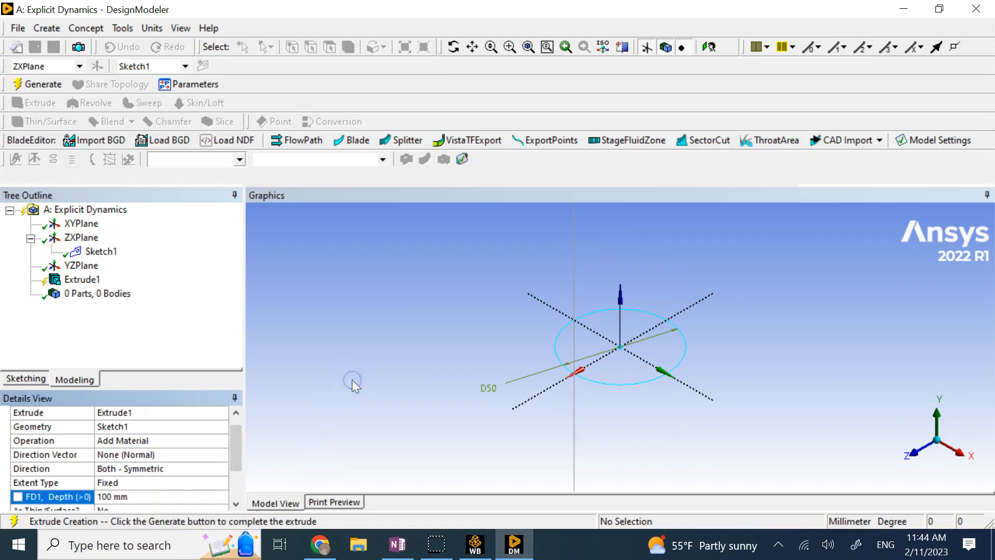
pyautogui.click(47, 88)
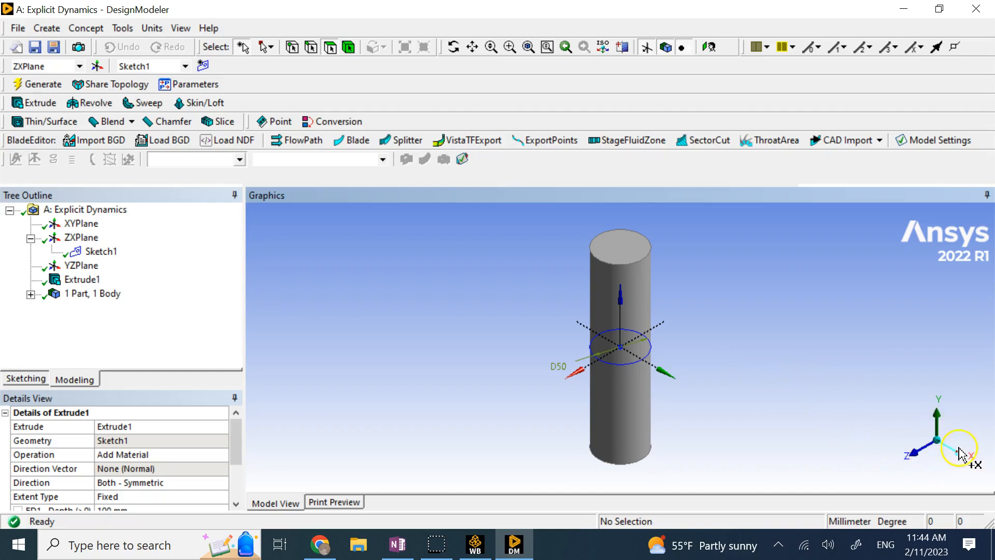
# Create a new sketch on XYPlane and open it for sketching, viewed face-on.
pyautogui.click(81, 223)
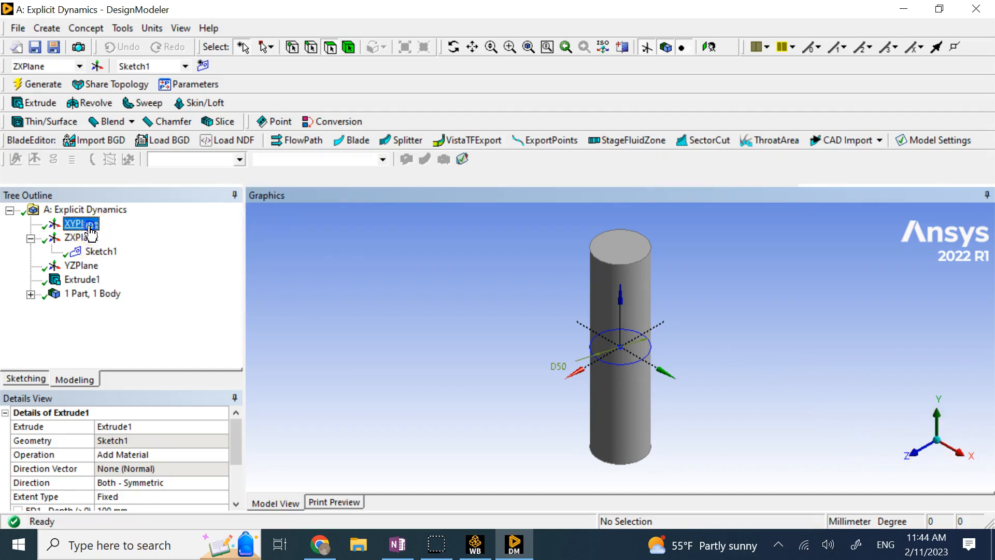
pyautogui.click(203, 65)
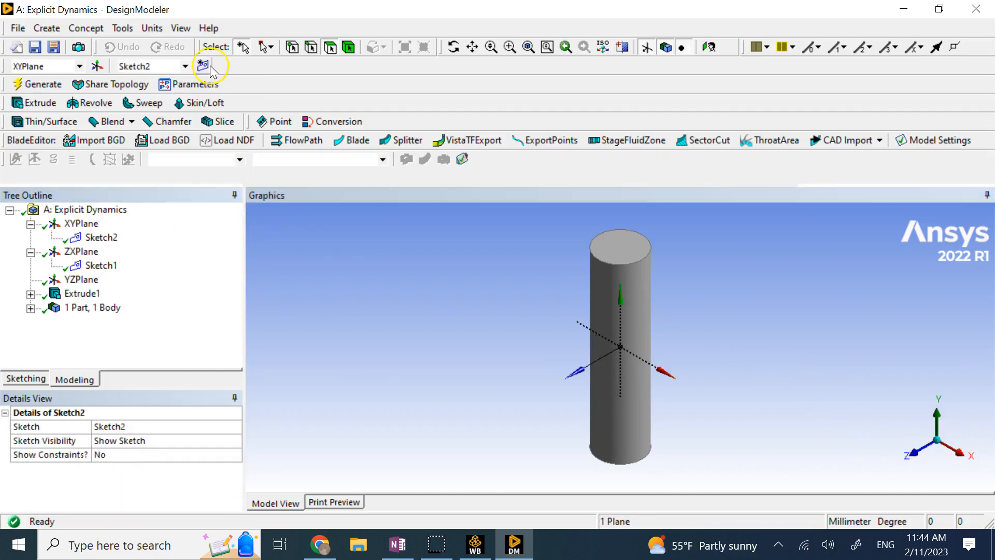
pyautogui.click(117, 237)
pyautogui.click(31, 378)
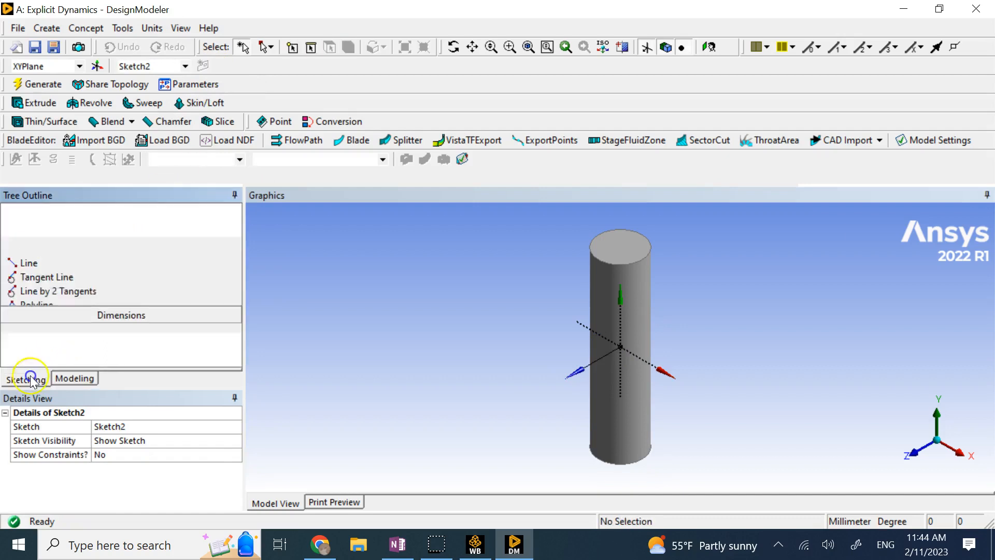
pyautogui.click(917, 457)
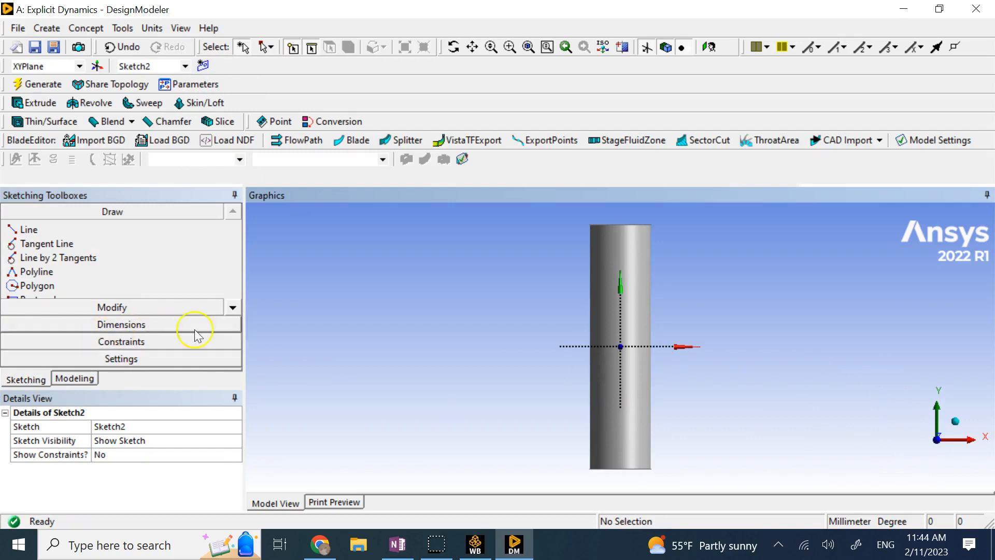
# Sketch a circle of about 64 mm diameter centered on the X axis, on the negative X side beside the cylinder.
pyautogui.click(232, 308)
pyautogui.click(232, 308)
pyautogui.click(232, 307)
pyautogui.click(232, 307)
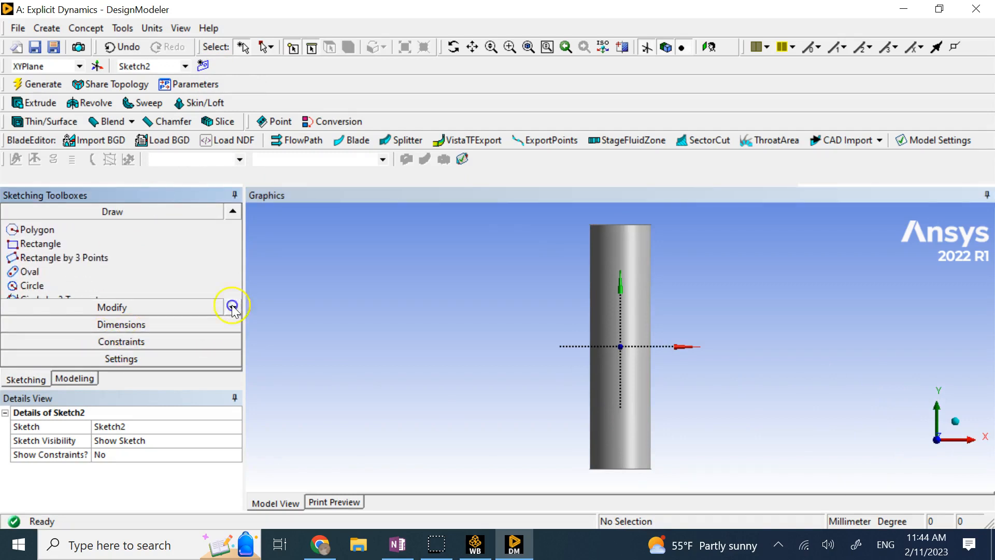
pyautogui.click(133, 285)
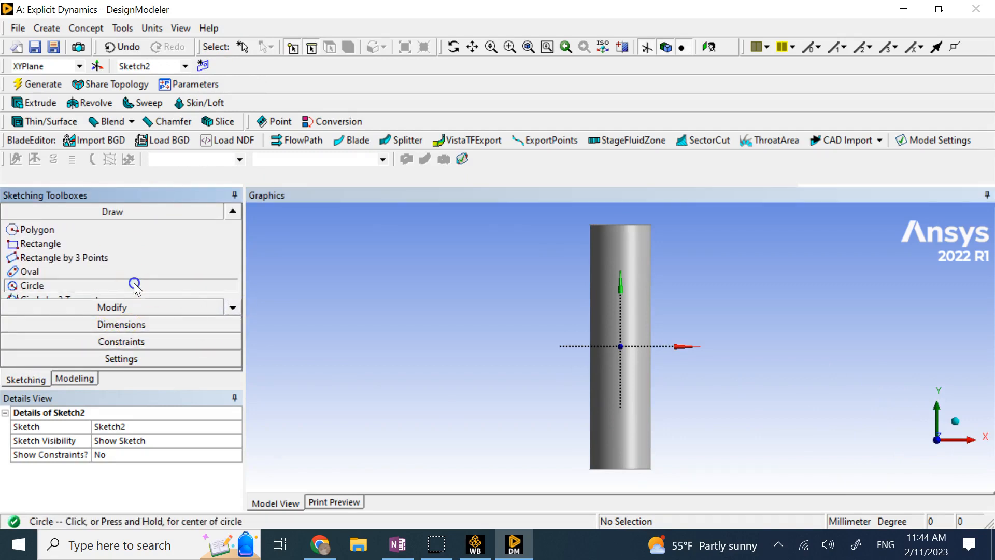
pyautogui.click(546, 346)
pyautogui.click(537, 308)
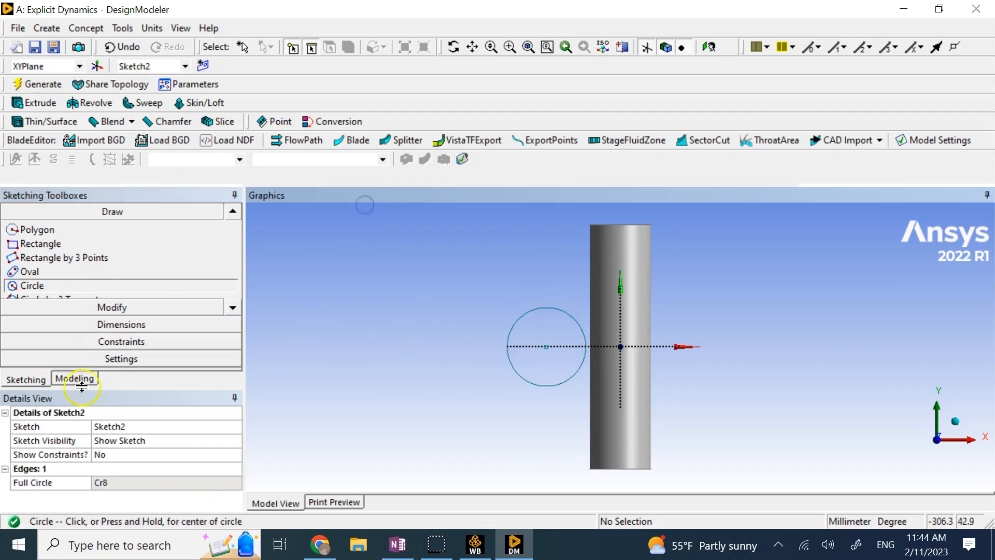
# Dimension the diameter of the circle beside the cylinder and set it to 50 mm.
pyautogui.click(129, 324)
pyautogui.click(514, 320)
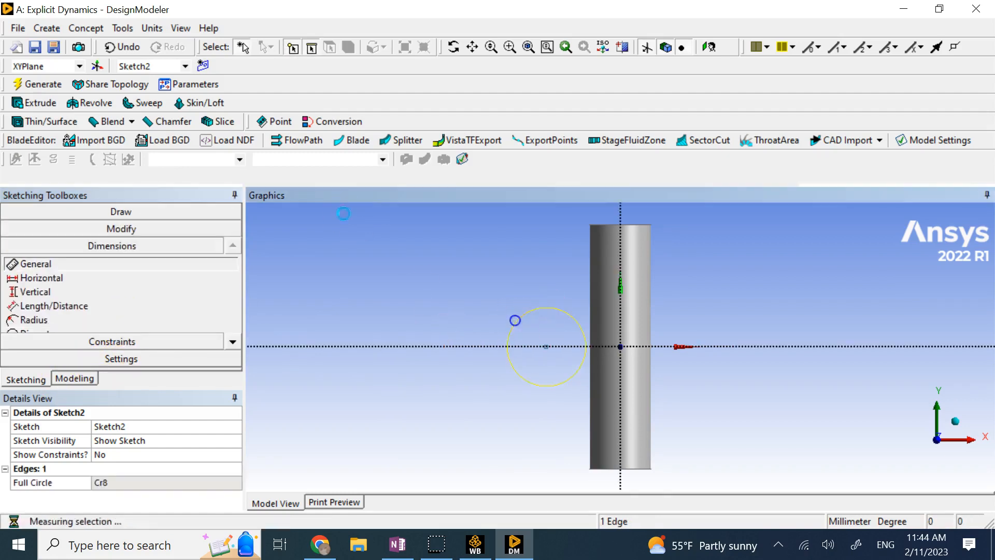
pyautogui.click(451, 297)
pyautogui.click(163, 486)
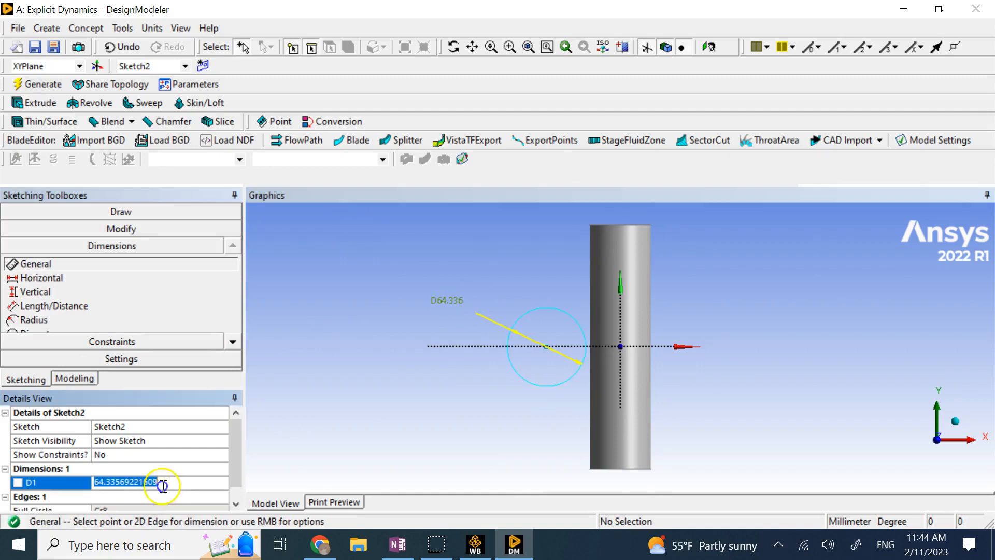
pyautogui.write('50')
pyautogui.press('Return')
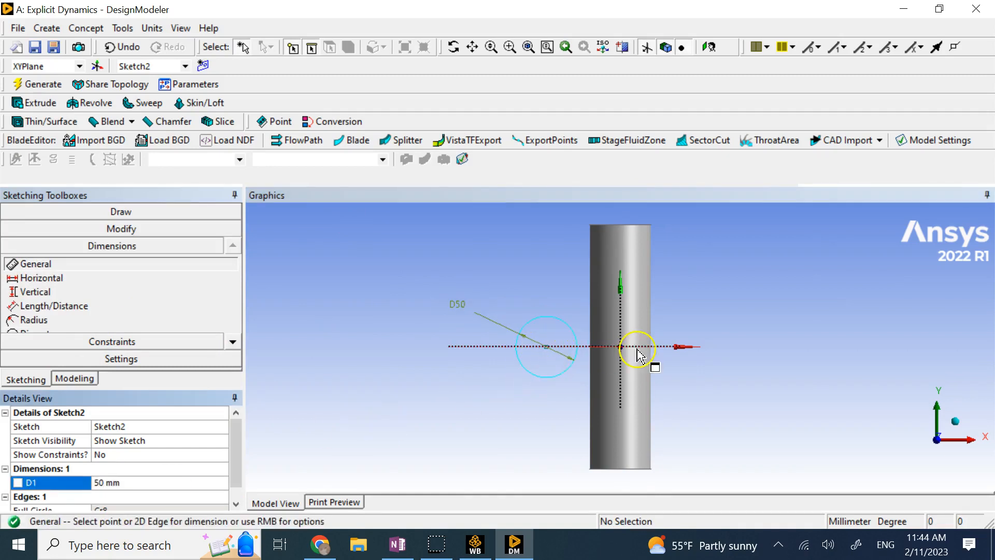
# Add a horizontal dimension from the Y axis to the circle's center and set it to 50 mm.
pyautogui.click(135, 274)
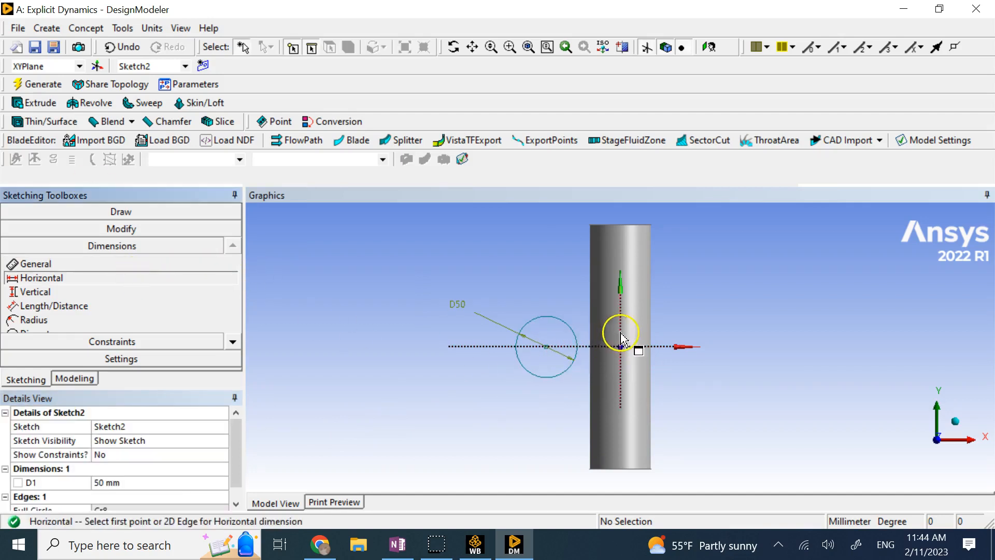
pyautogui.click(621, 332)
pyautogui.click(547, 347)
pyautogui.click(545, 262)
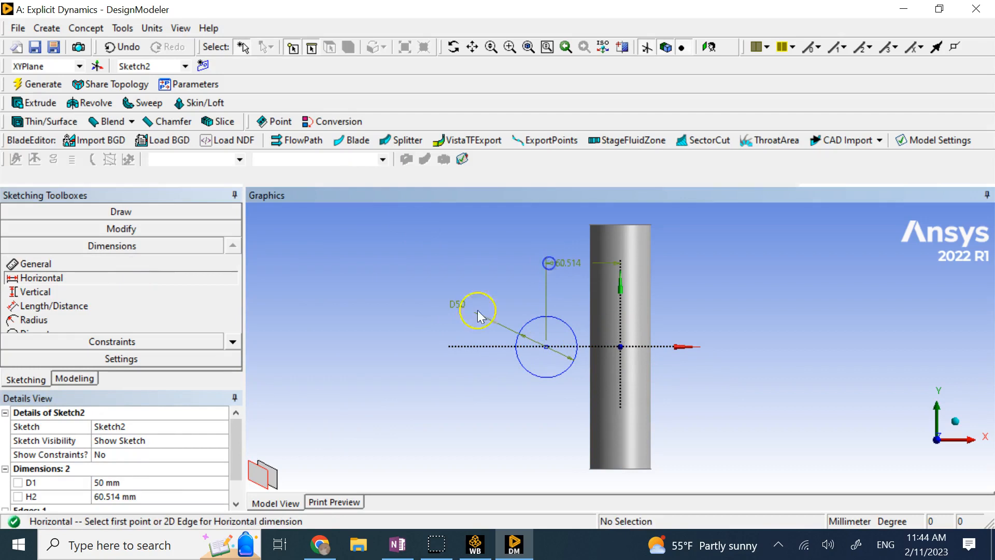
pyautogui.click(152, 498)
pyautogui.write('5')
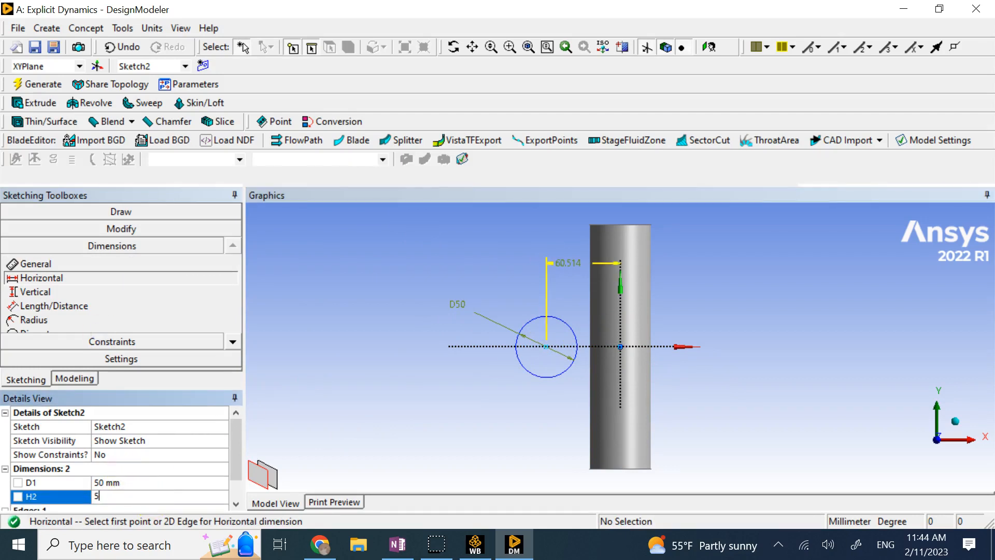
pyautogui.write('0')
pyautogui.press('Return')
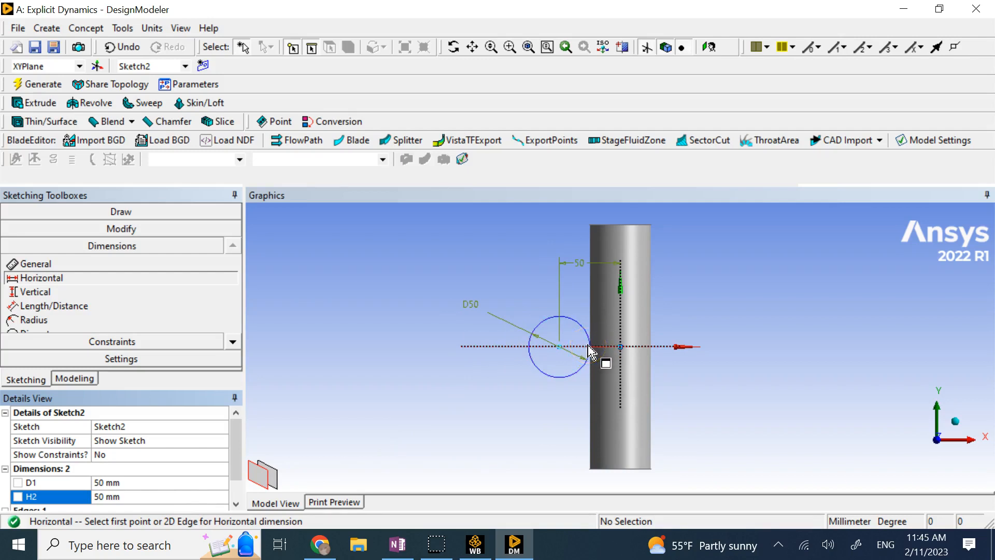
pyautogui.moveTo(234, 431)
pyautogui.mouseDown()
pyautogui.moveTo(237, 465)
pyautogui.moveTo(237, 437)
pyautogui.mouseUp()
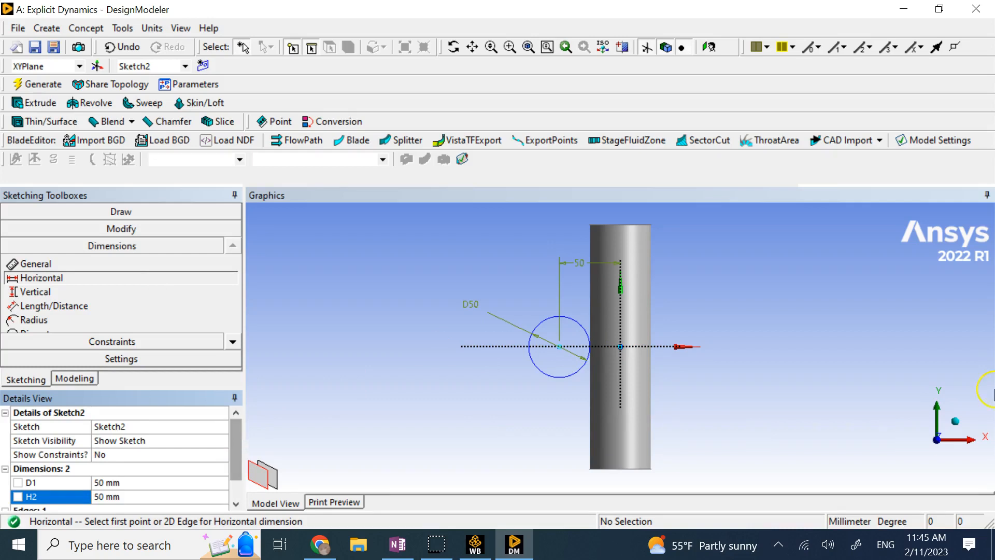
# Start an Extrude of the circle sketch beside the cylinder with direction Both - Symmetric and a 100 mm depth.
pyautogui.click(955, 421)
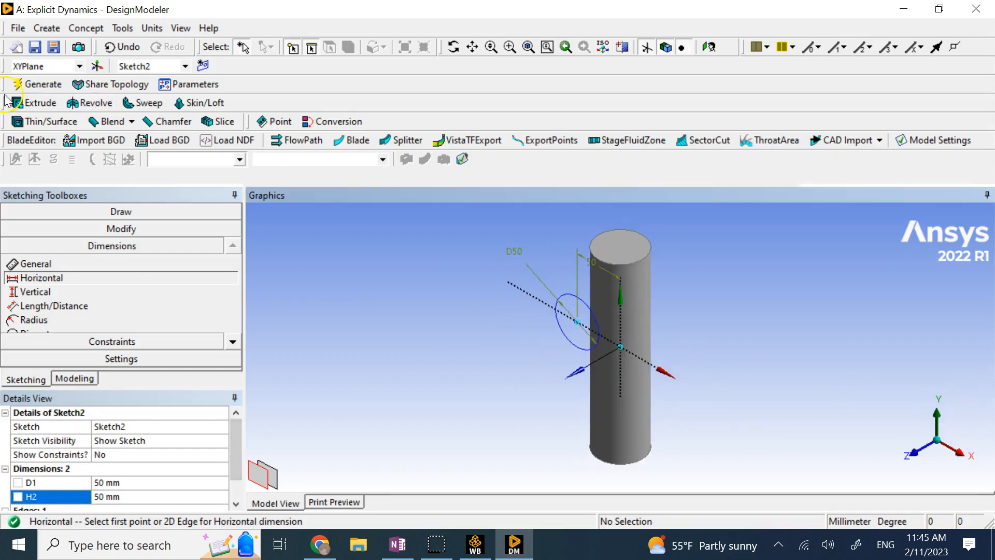
pyautogui.click(33, 103)
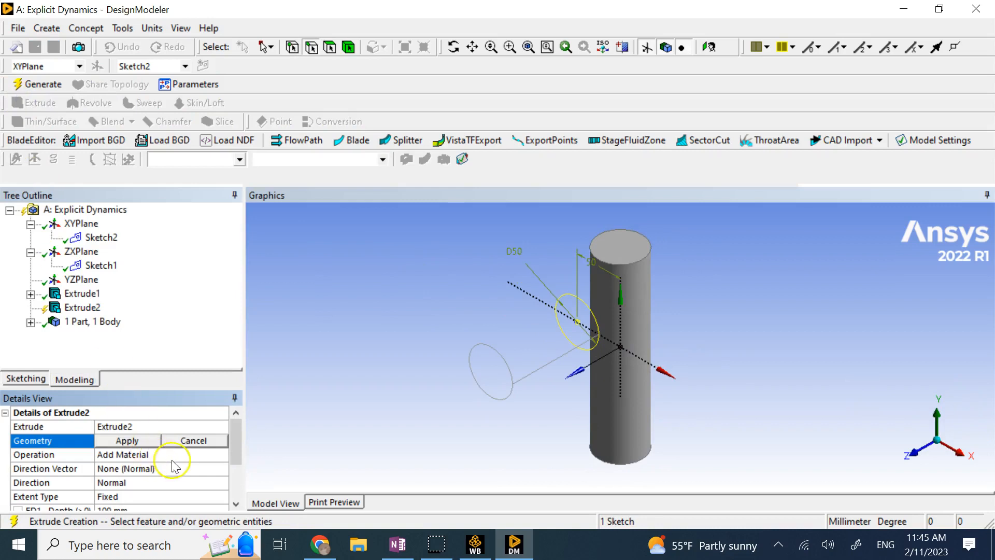
pyautogui.click(208, 483)
pyautogui.click(221, 482)
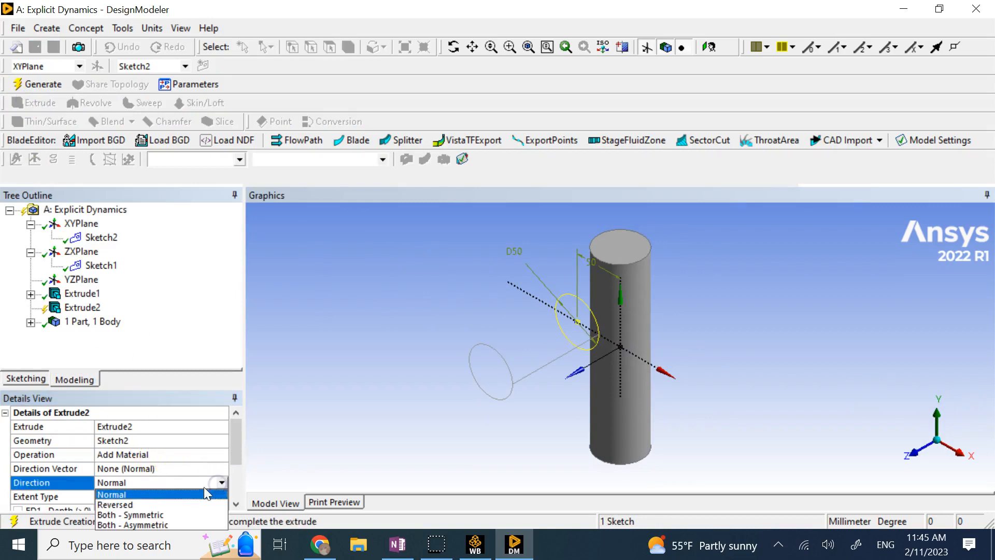
pyautogui.click(174, 514)
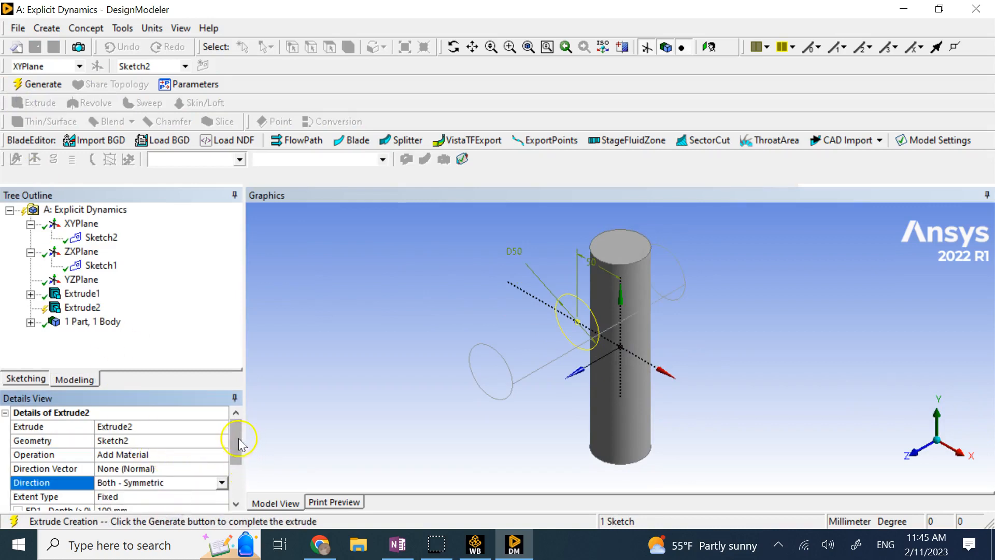
pyautogui.scroll(-2, 234, 458)
pyautogui.scroll(2, 216, 462)
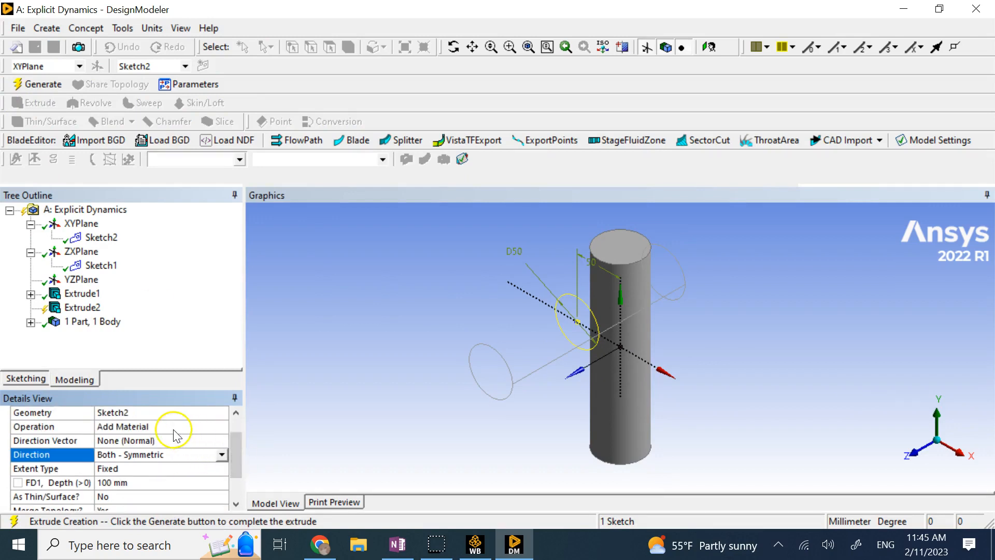
# Set the new extrusion's operation to Add Frozen so it forms a separate body.
pyautogui.click(174, 431)
pyautogui.click(222, 425)
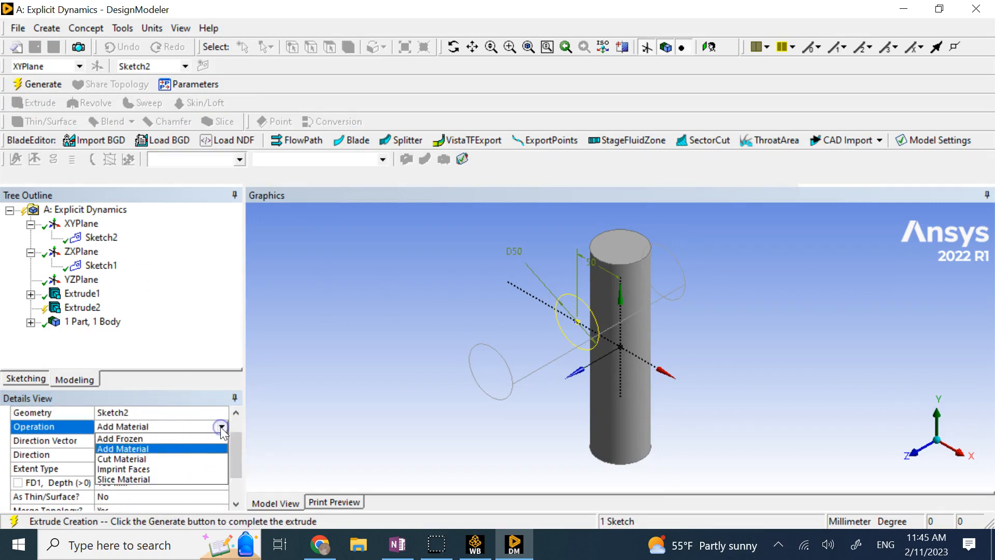
pyautogui.click(179, 439)
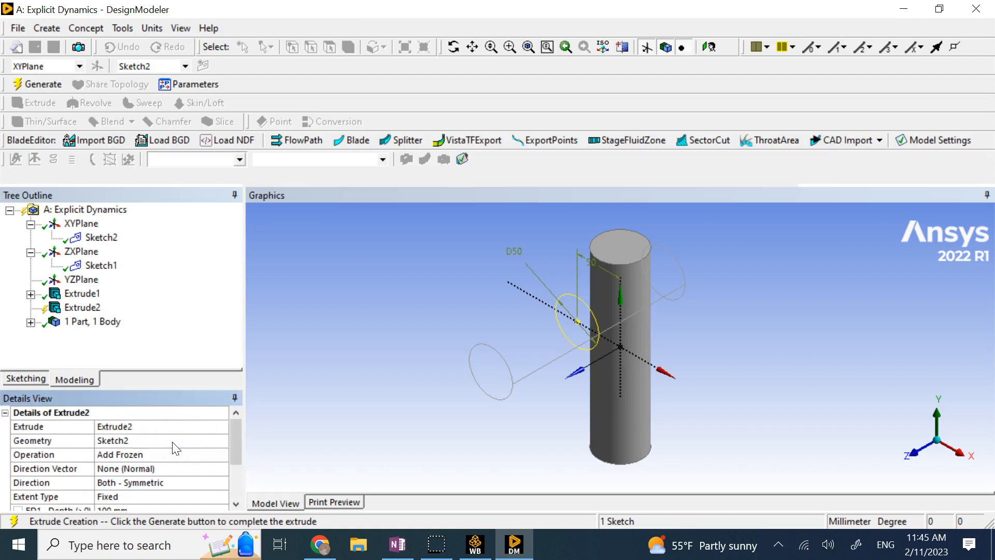
pyautogui.scroll(-3, 176, 449)
pyautogui.click(166, 461)
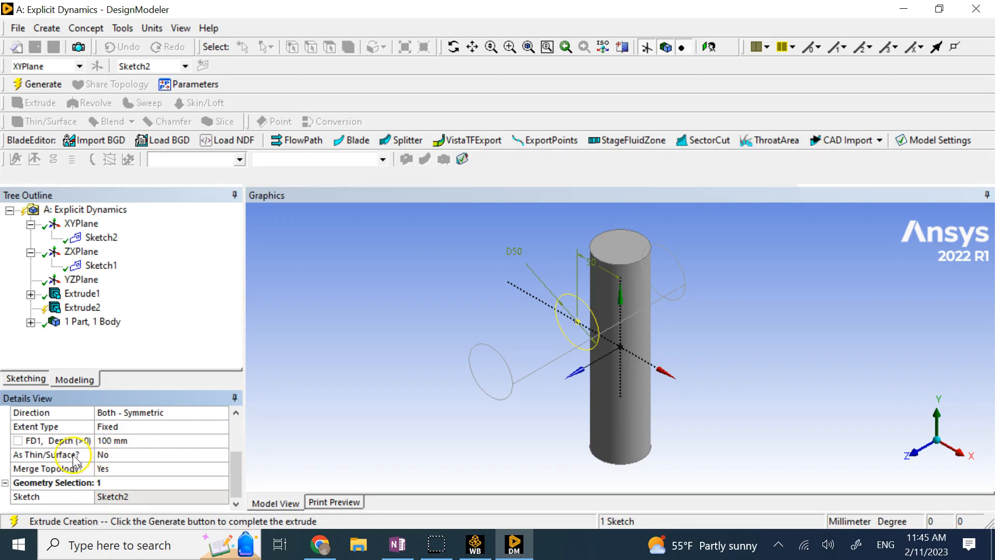
# Make the extrusion a thin/surface body with 0 mm inward thickness and generate it.
pyautogui.click(121, 456)
pyautogui.click(221, 455)
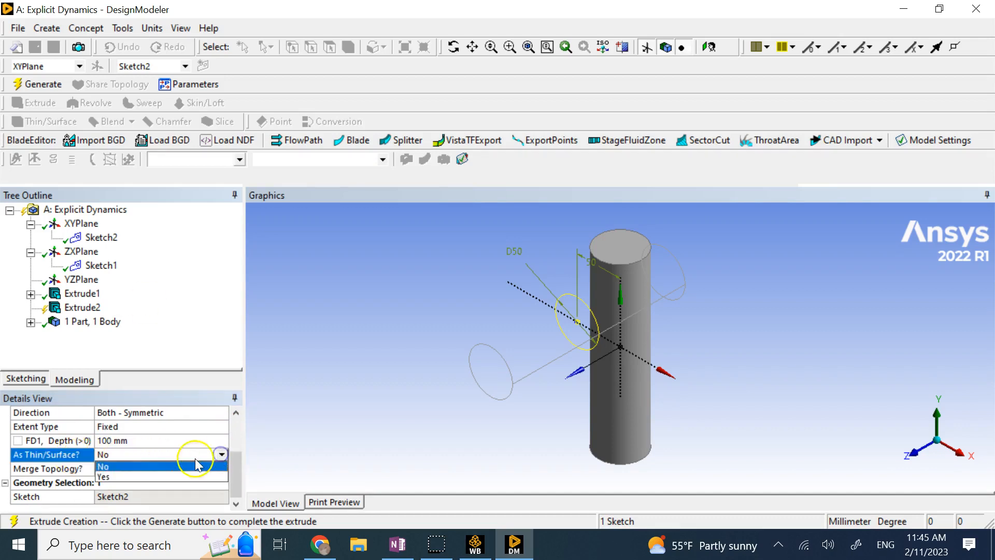
pyautogui.click(192, 469)
pyautogui.scroll(-2, 202, 482)
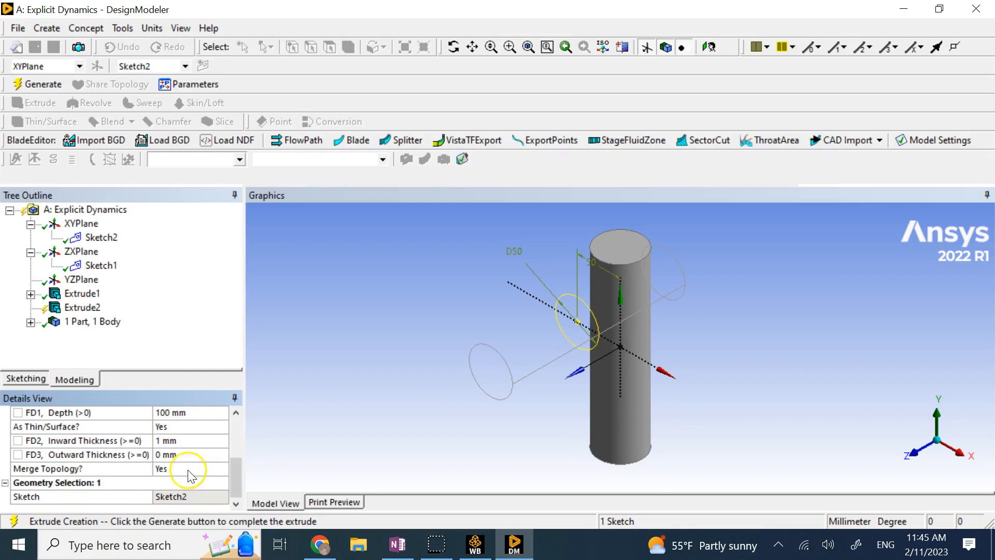
pyautogui.click(190, 441)
pyautogui.write('0')
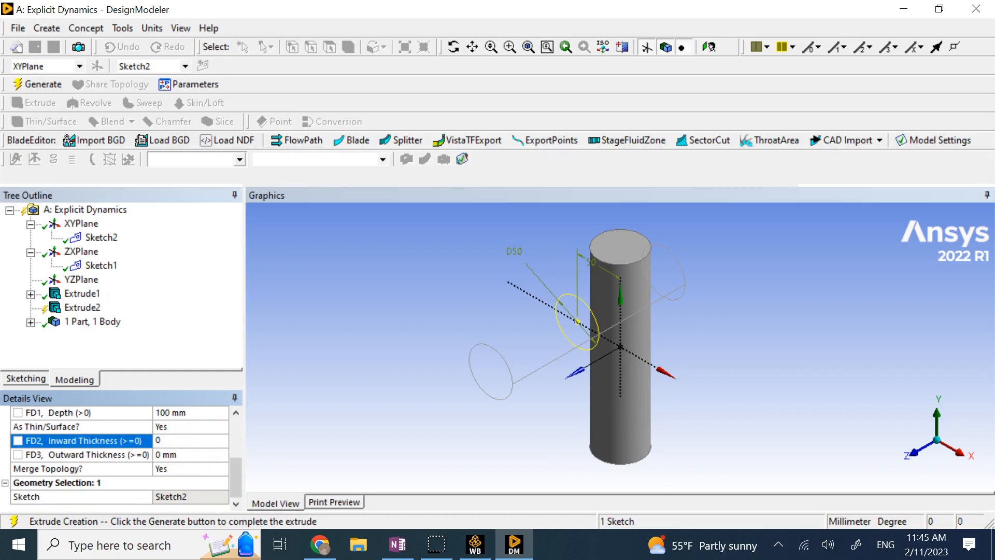
pyautogui.click(332, 341)
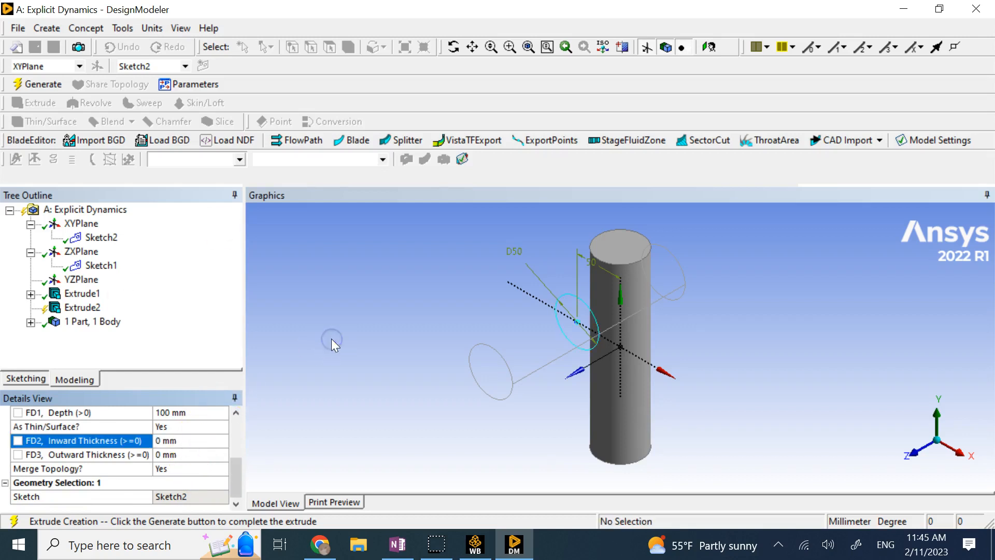
pyautogui.click(19, 84)
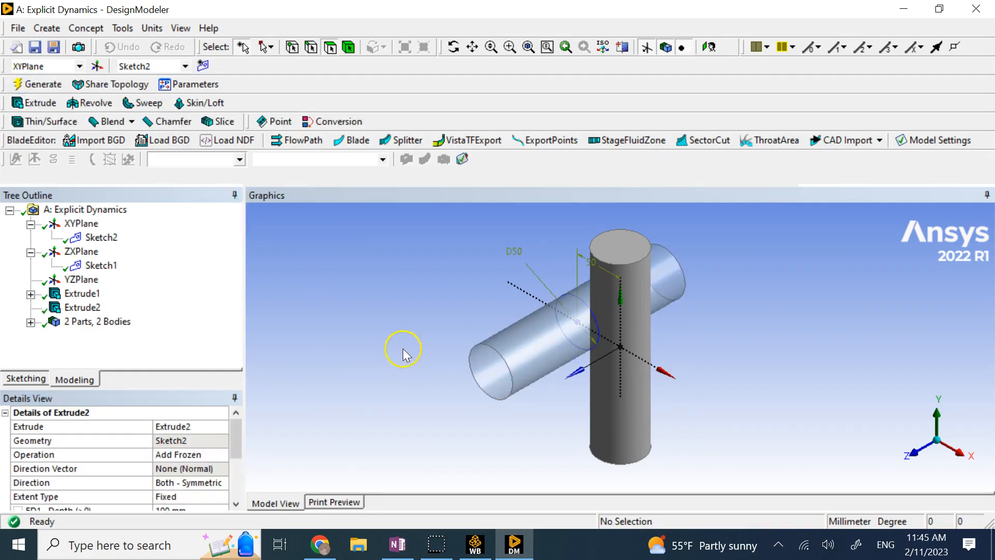
# Inspect the two perpendicular cylinders, close DesignModeler, and open the Explicit Dynamics system's Model cell in Mechanical.
pyautogui.click(390, 358)
pyautogui.moveTo(388, 359); pyautogui.dragTo(453, 342, button='middle')
pyautogui.moveTo(456, 288); pyautogui.dragTo(399, 301, button='middle')
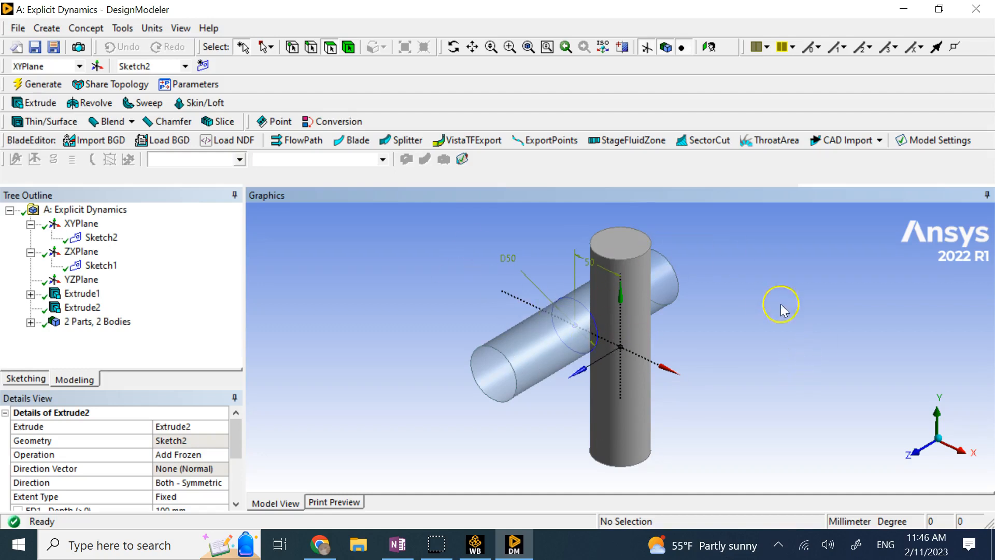
pyautogui.moveTo(766, 318); pyautogui.dragTo(784, 306, button='middle')
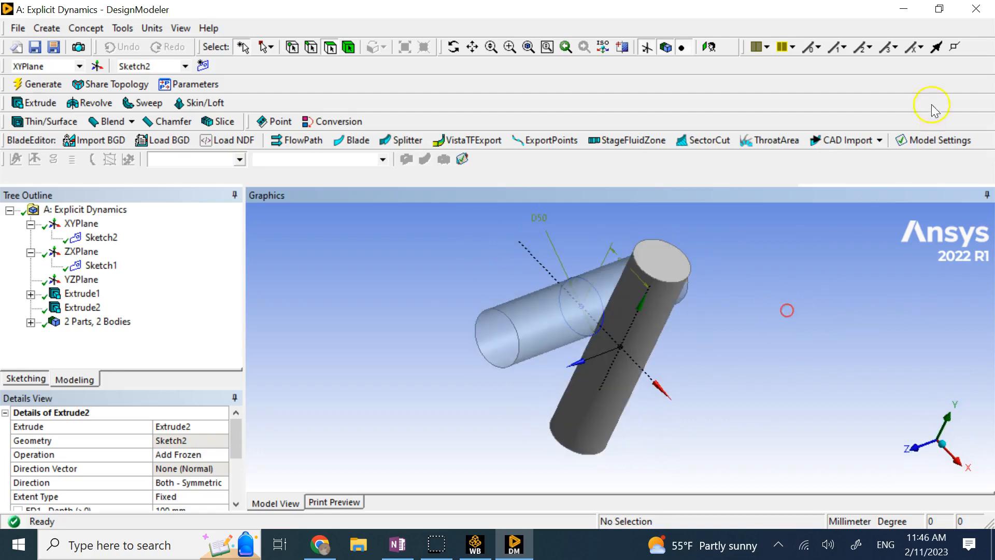
pyautogui.click(970, 9)
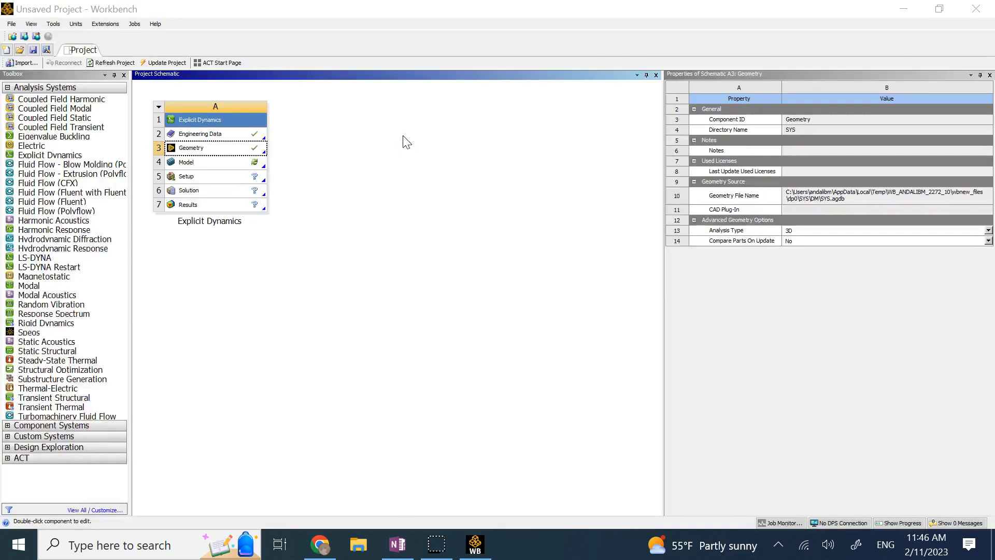
pyautogui.click(234, 157)
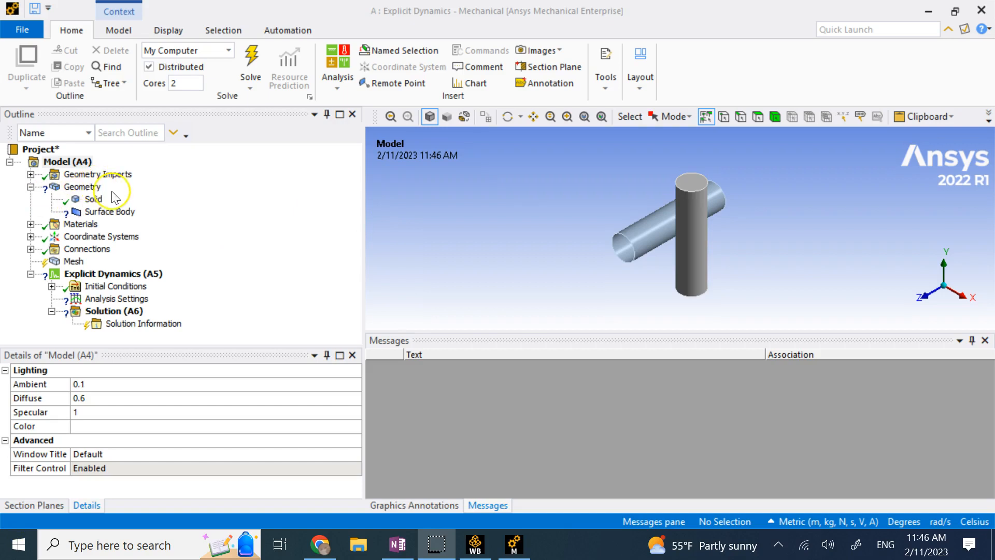
# Set the stiffness behavior of the solid vertical cylinder to Rigid.
pyautogui.click(93, 199)
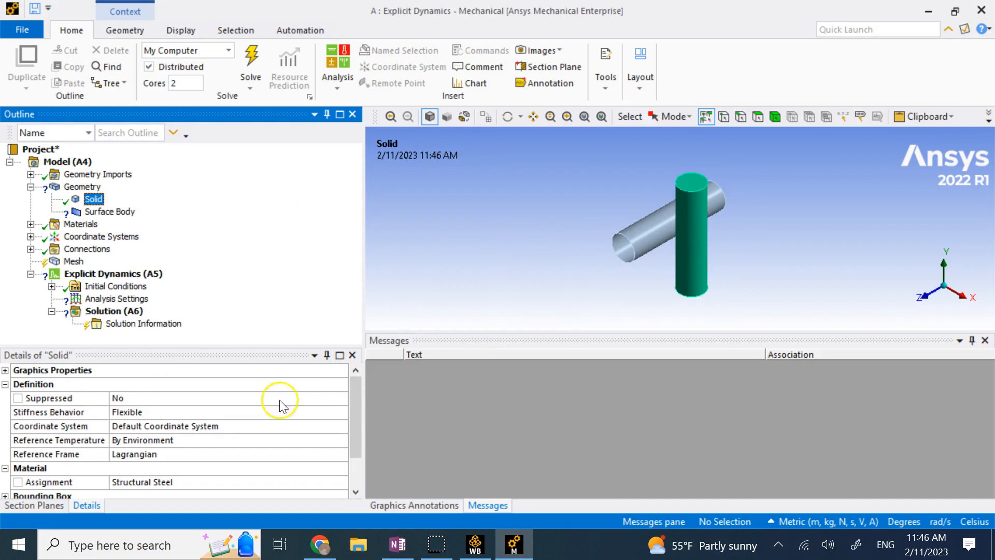
pyautogui.click(337, 412)
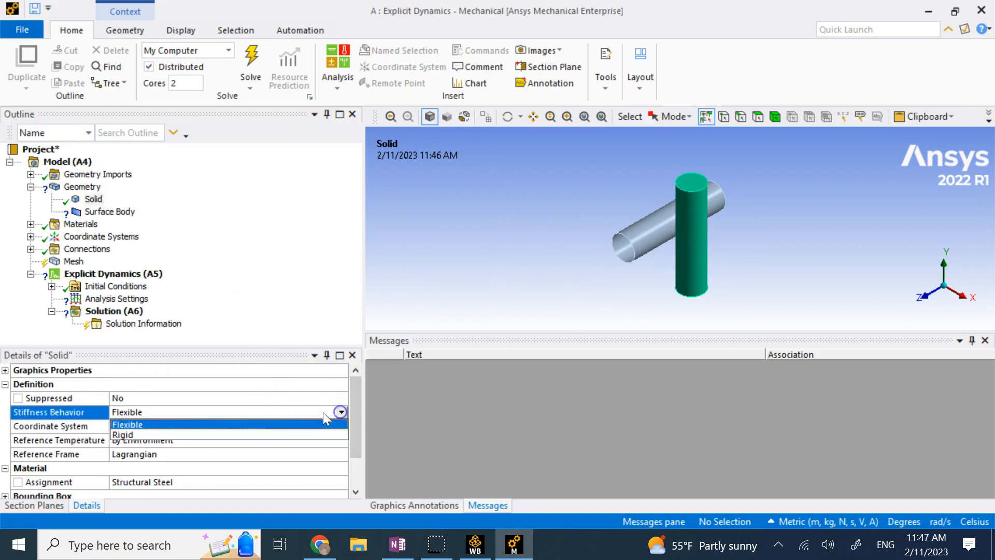
pyautogui.click(212, 435)
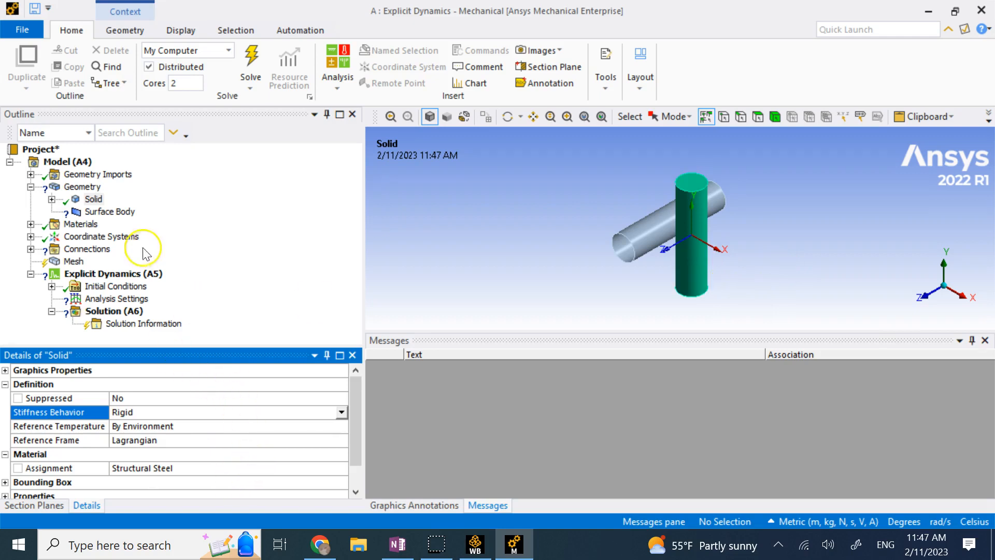
# Set the thickness of the surface body to 0.001 m.
pyautogui.click(115, 212)
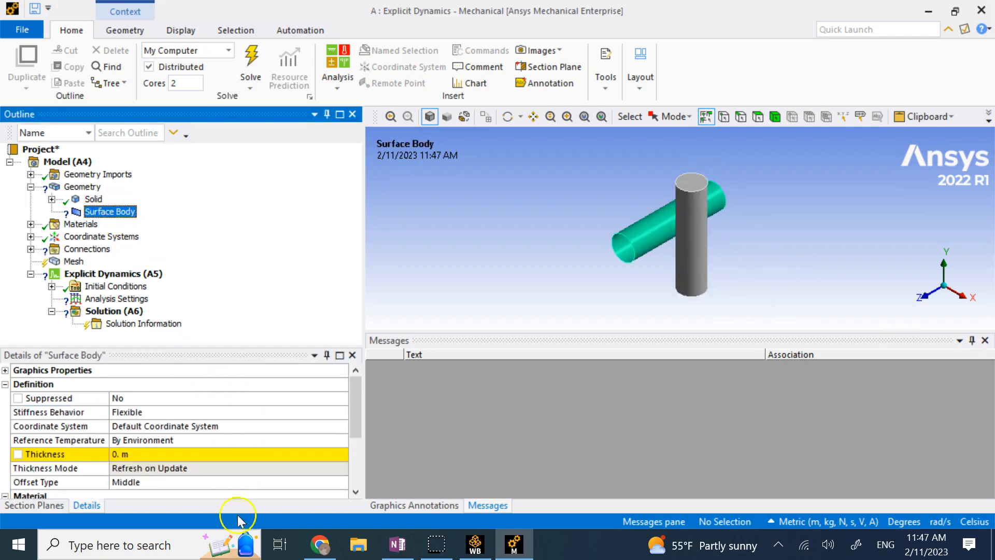
pyautogui.click(207, 458)
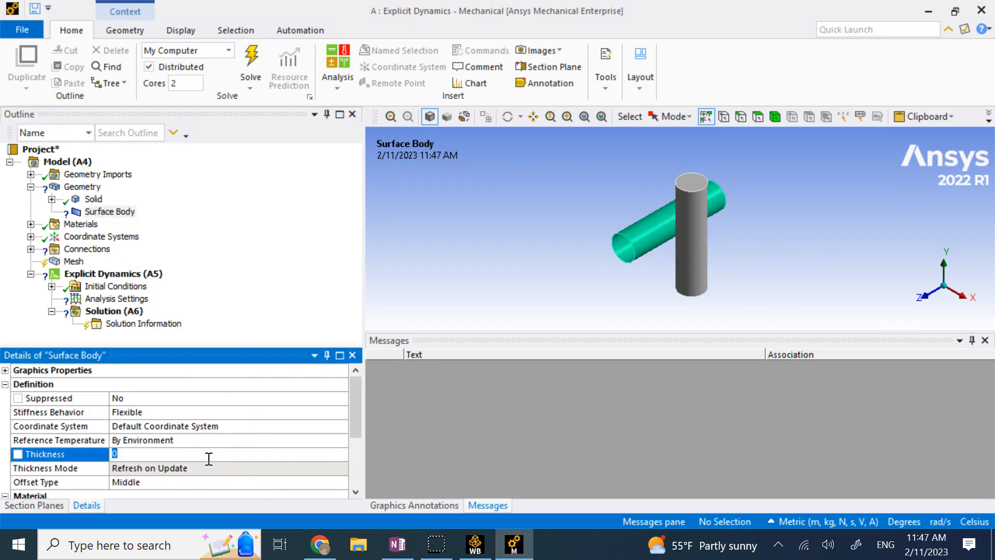
pyautogui.press('Return')
pyautogui.scroll(-2, 217, 454)
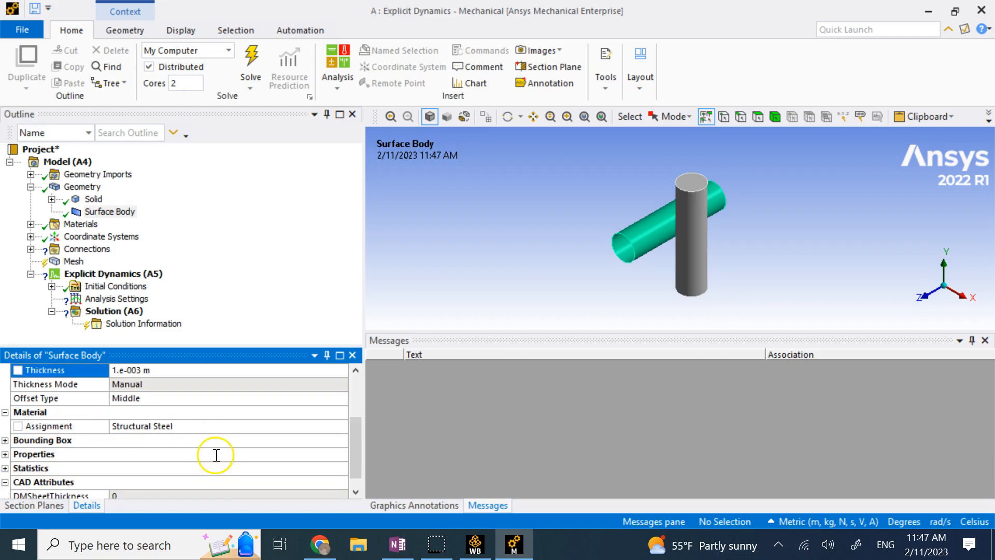
# Assign the Aluminum Alloy NL material to the surface body and check the assignment.
pyautogui.click(331, 426)
pyautogui.click(341, 426)
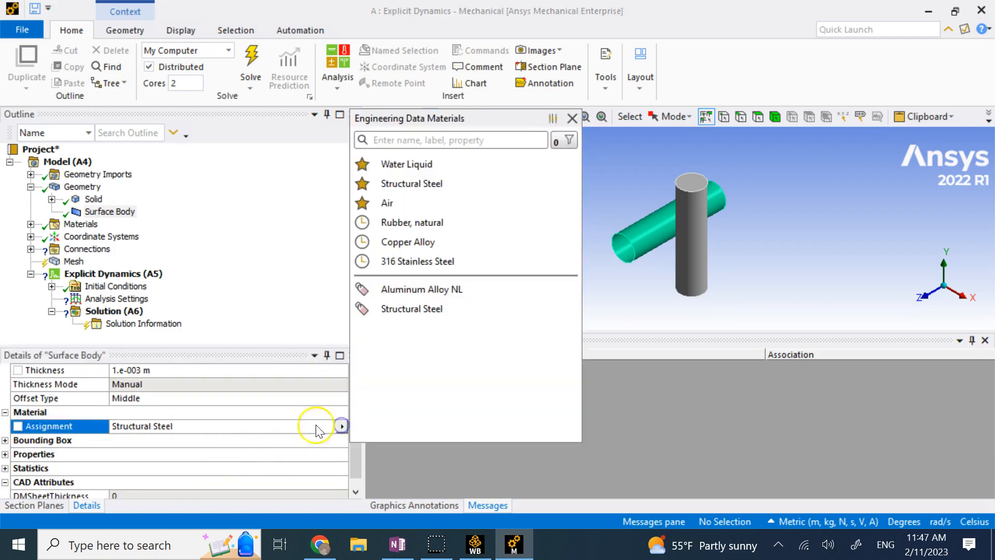
pyautogui.click(440, 289)
pyautogui.click(237, 252)
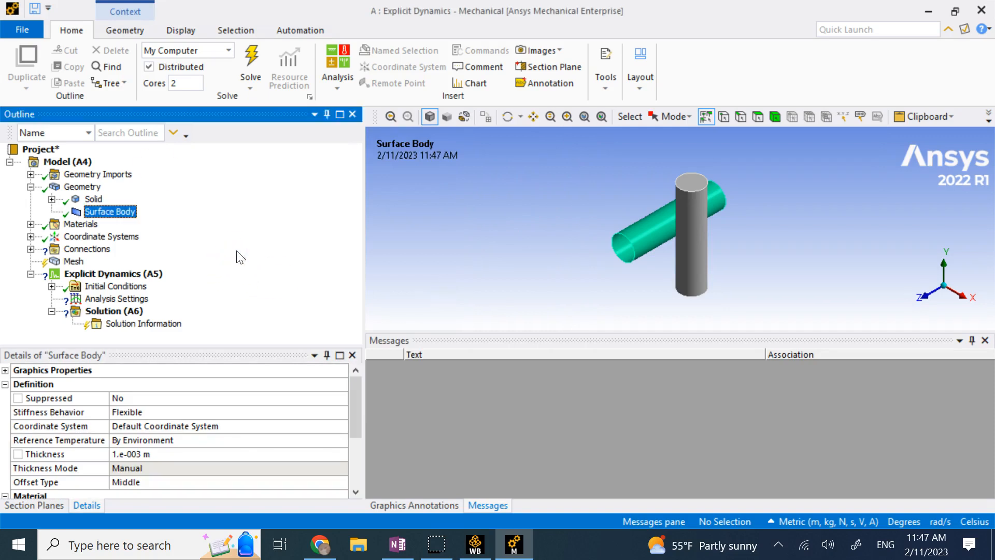
pyautogui.scroll(-3, 235, 410)
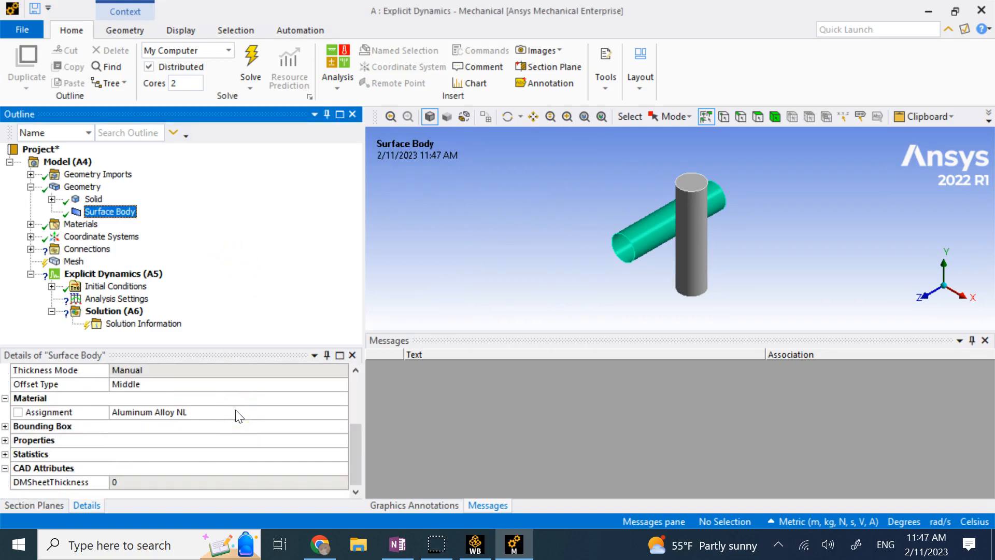
# Delete the automatically created Contact Region from the model's Contacts.
pyautogui.click(91, 218)
pyautogui.click(31, 186)
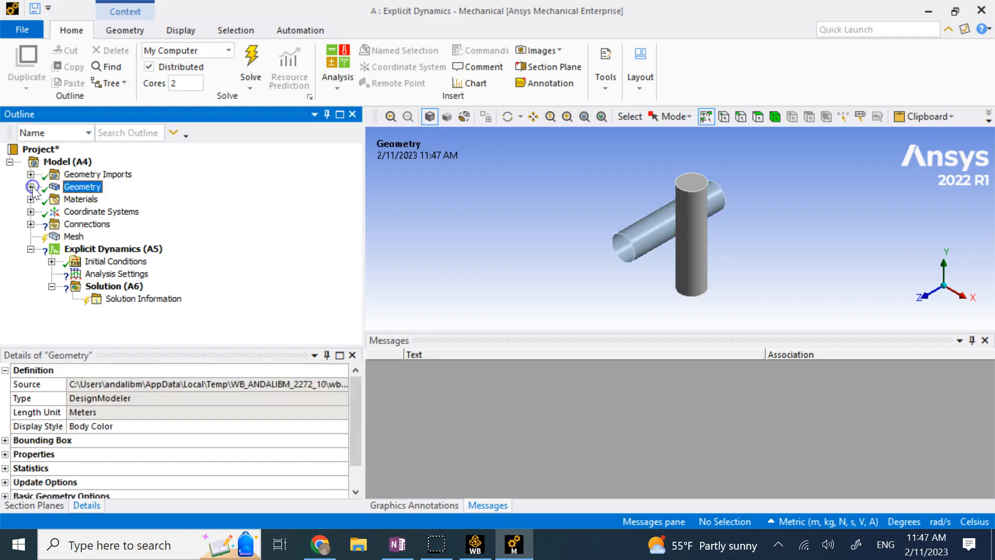
pyautogui.click(31, 224)
pyautogui.click(52, 237)
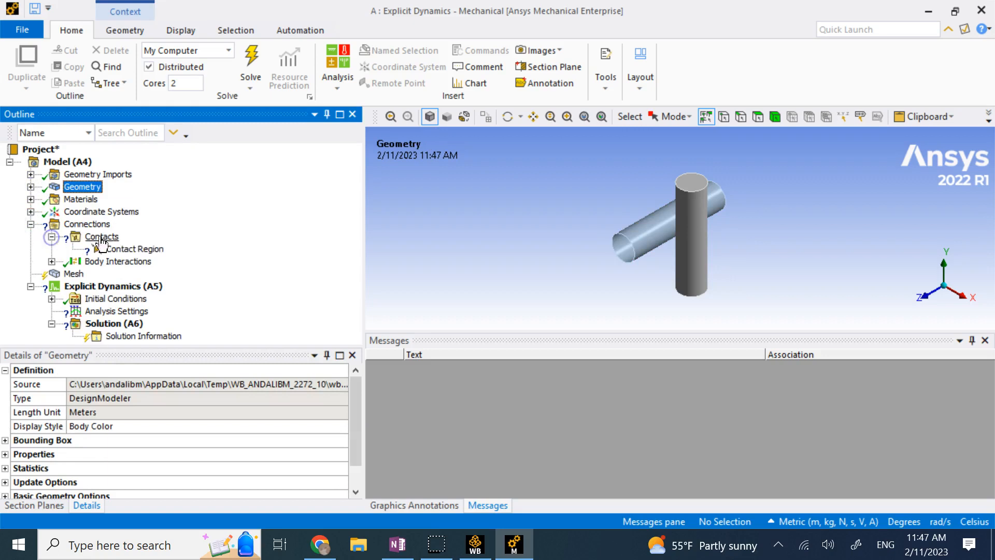
pyautogui.click(128, 250)
pyautogui.rightClick(129, 254)
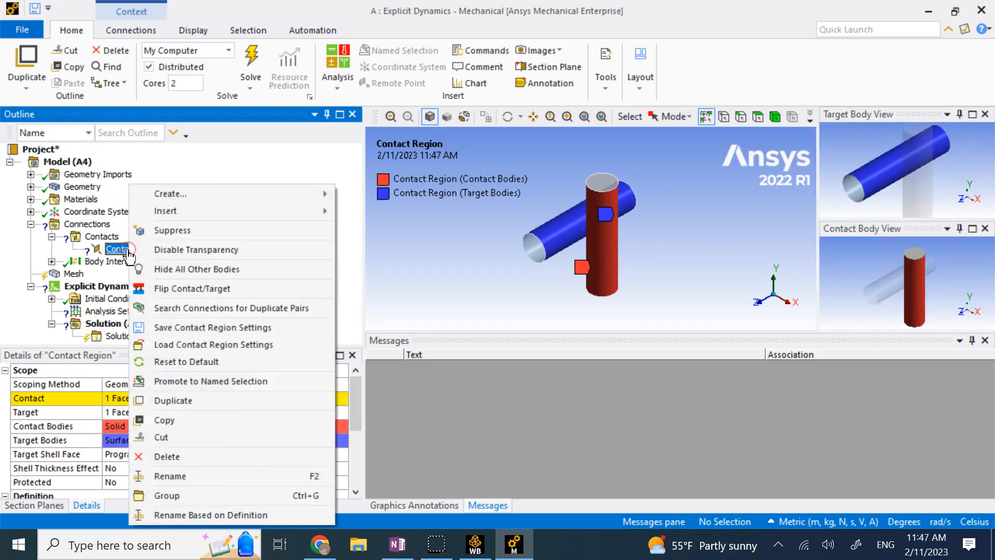
pyautogui.click(189, 454)
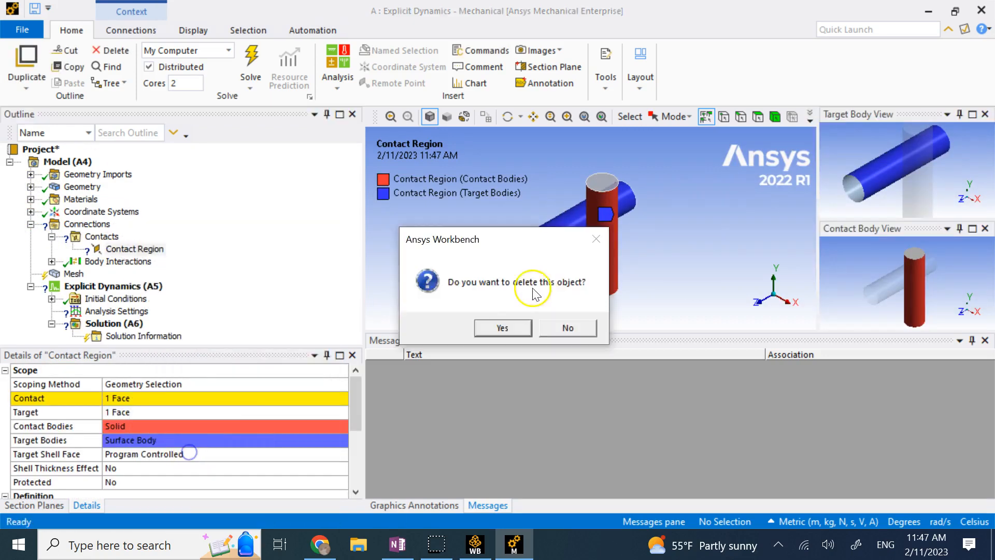
pyautogui.click(516, 327)
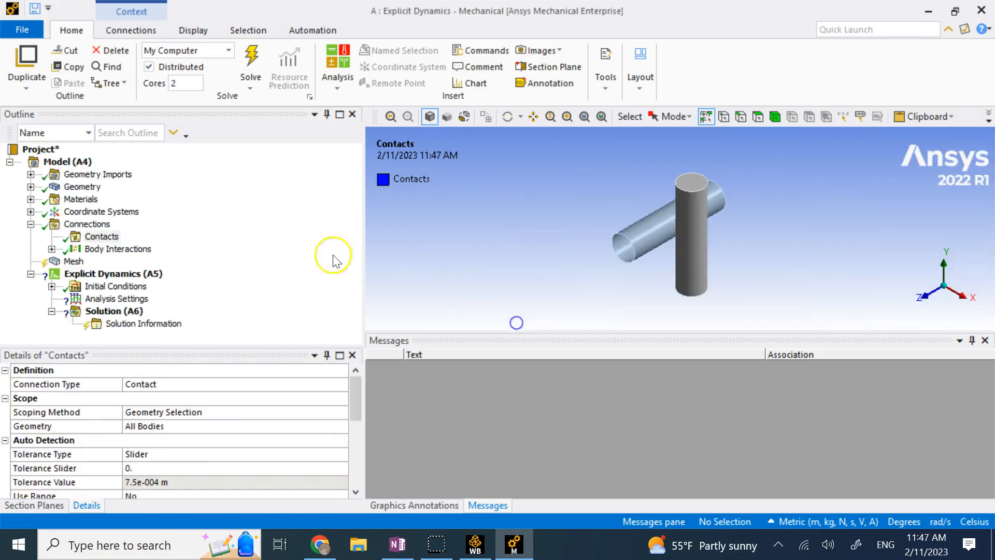
# Examine the Body Interaction's scope and type, and look closely at where the two cylinders meet.
pyautogui.click(51, 248)
pyautogui.click(138, 261)
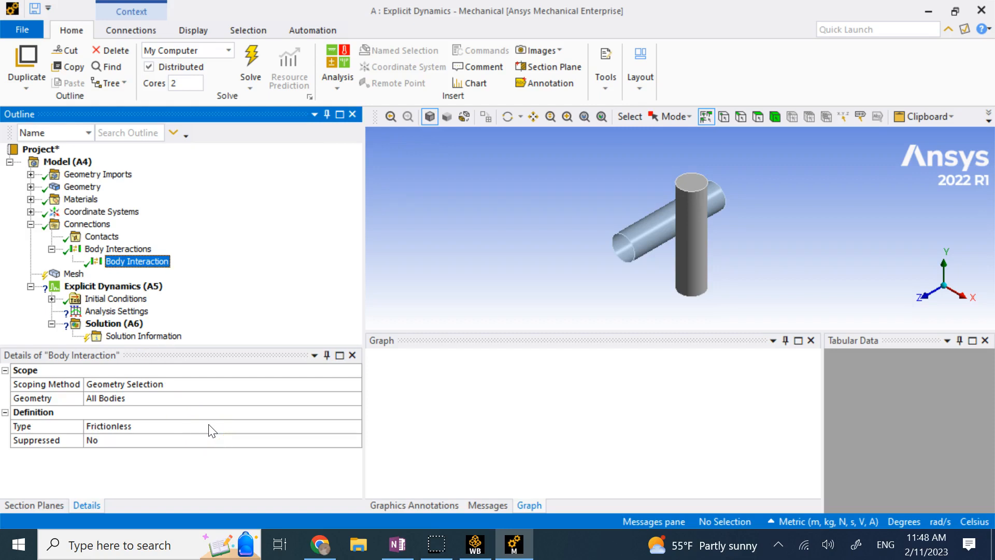
pyautogui.scroll(2, 673, 228)
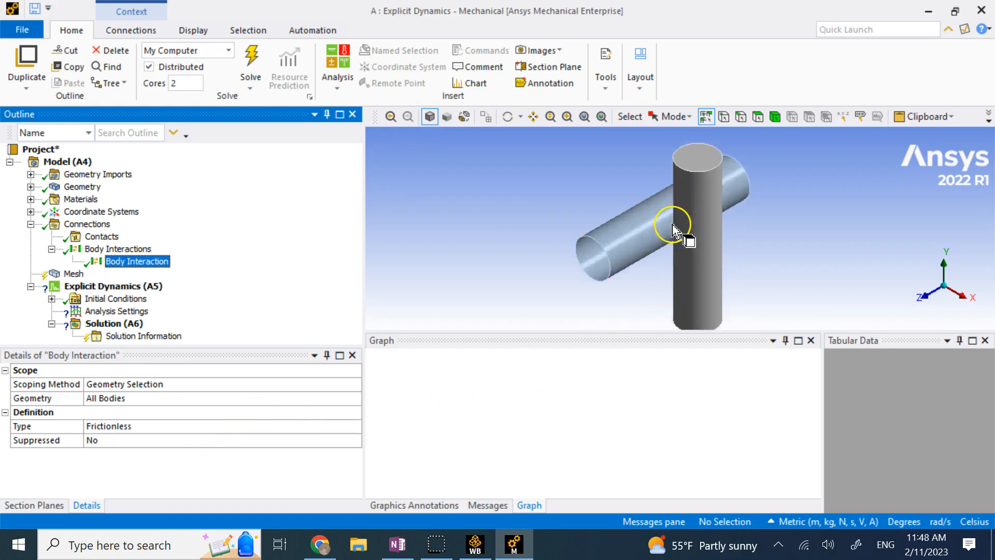
pyautogui.scroll(2, 672, 228)
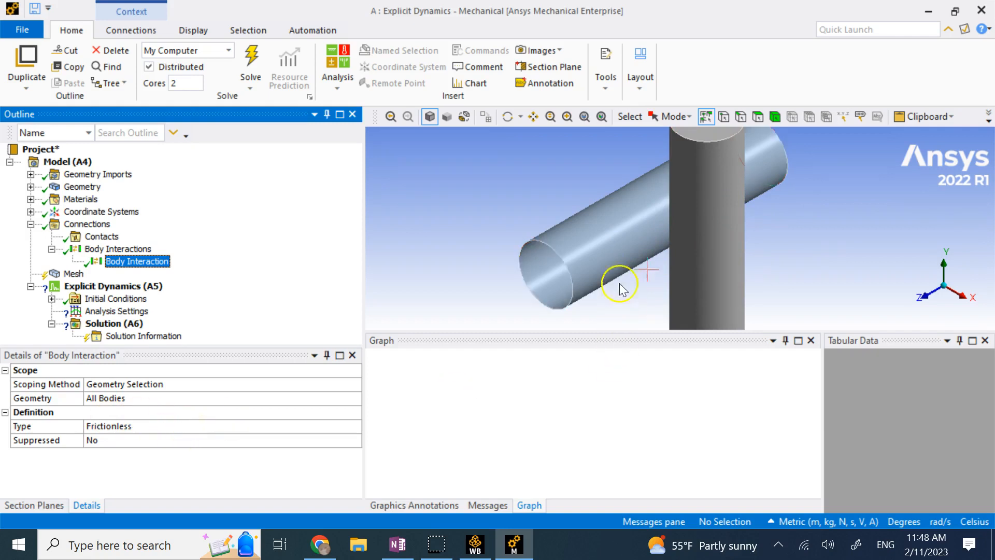
pyautogui.scroll(3, 622, 265)
pyautogui.scroll(-5, 624, 263)
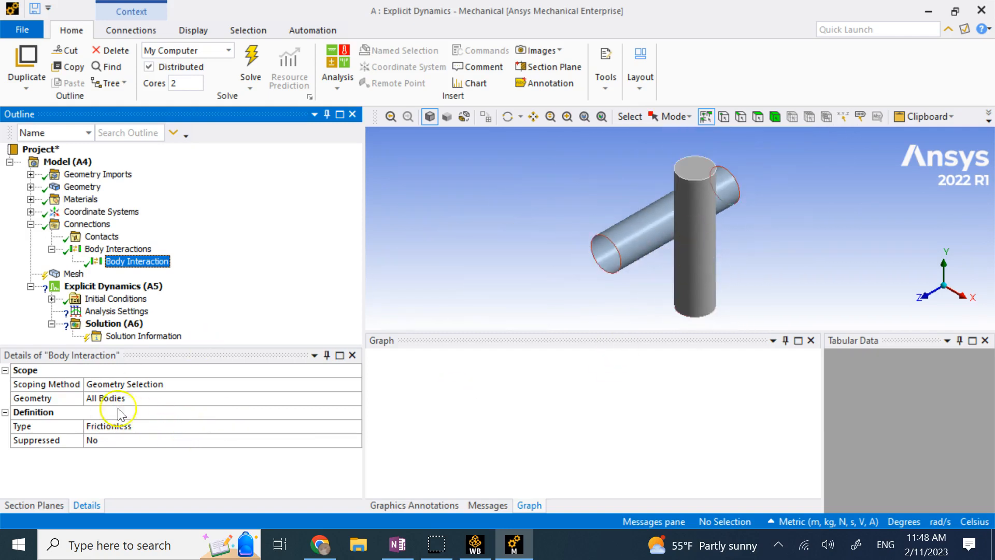
# Check the advanced settings of Body Interactions, and collapse the Connections branch to move on to the mesh settings.
pyautogui.scroll(1, 660, 218)
pyautogui.scroll(-1, 671, 220)
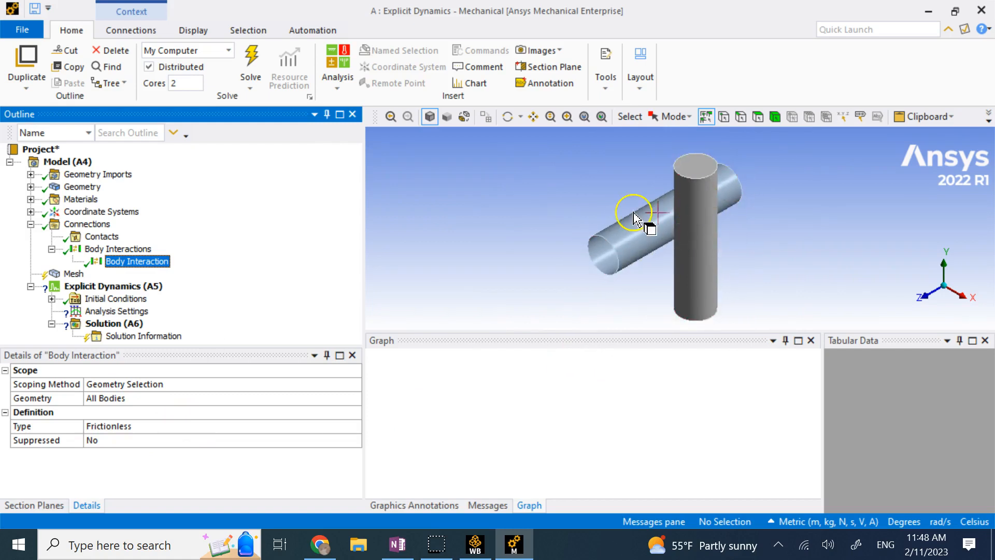
pyautogui.click(127, 249)
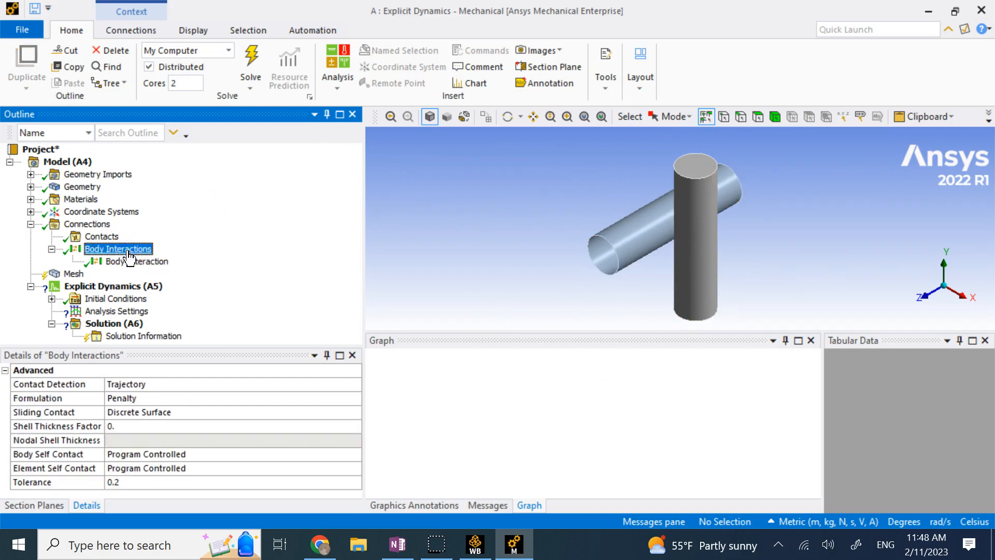
pyautogui.click(51, 250)
pyautogui.click(32, 225)
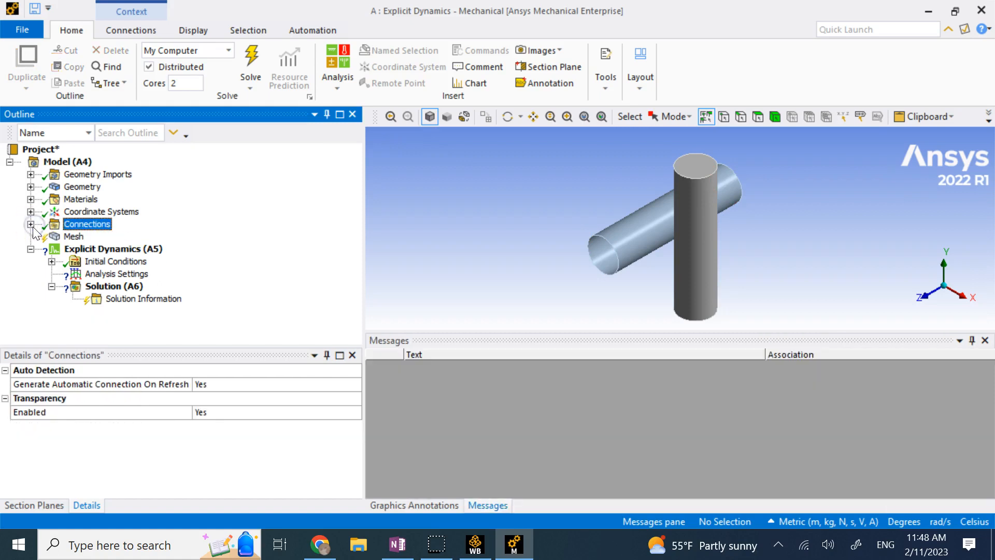
pyautogui.click(58, 237)
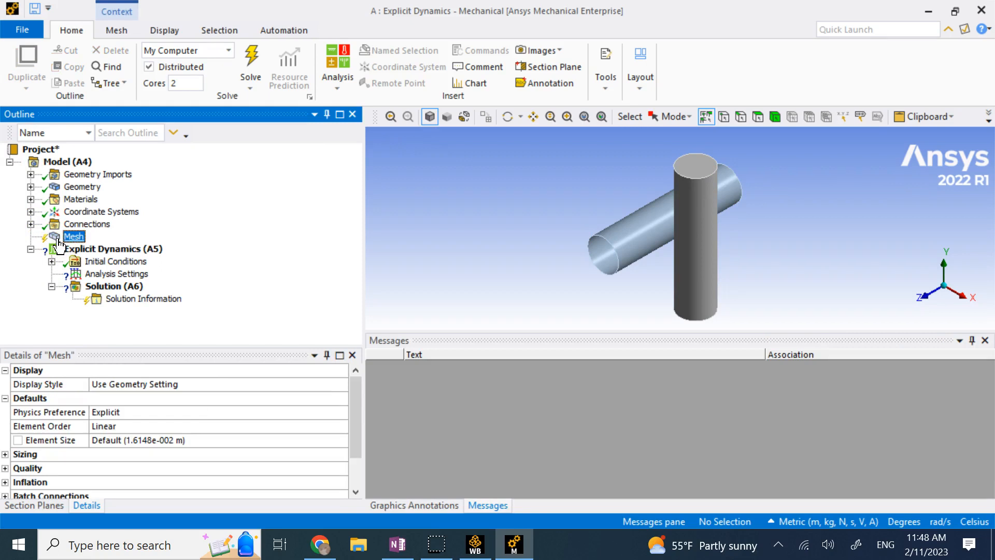
# Switch to OneNote and add the note "Always try to use uniform mesh in explicit dynamics as much as possible" below the energy error formula.
pyautogui.click(398, 544)
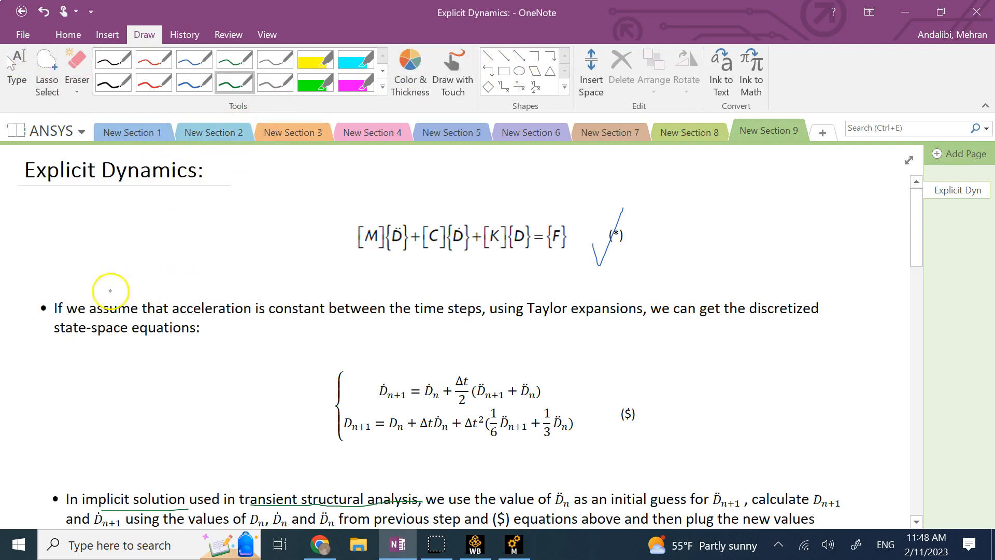
pyautogui.moveTo(156, 308); pyautogui.dragTo(67, 308)
pyautogui.scroll(-15, 318, 490)
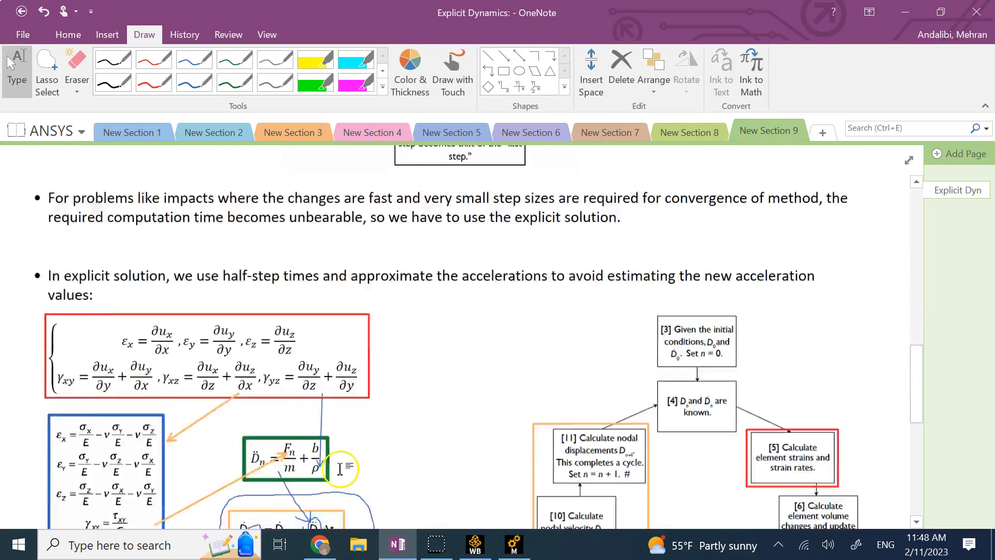
pyautogui.scroll(-5, 340, 468)
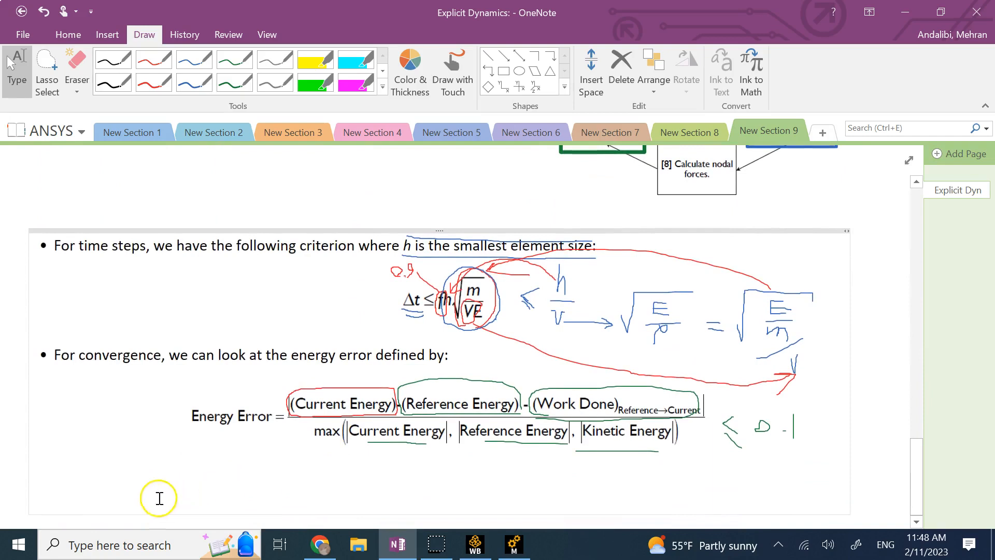
pyautogui.click(36, 496)
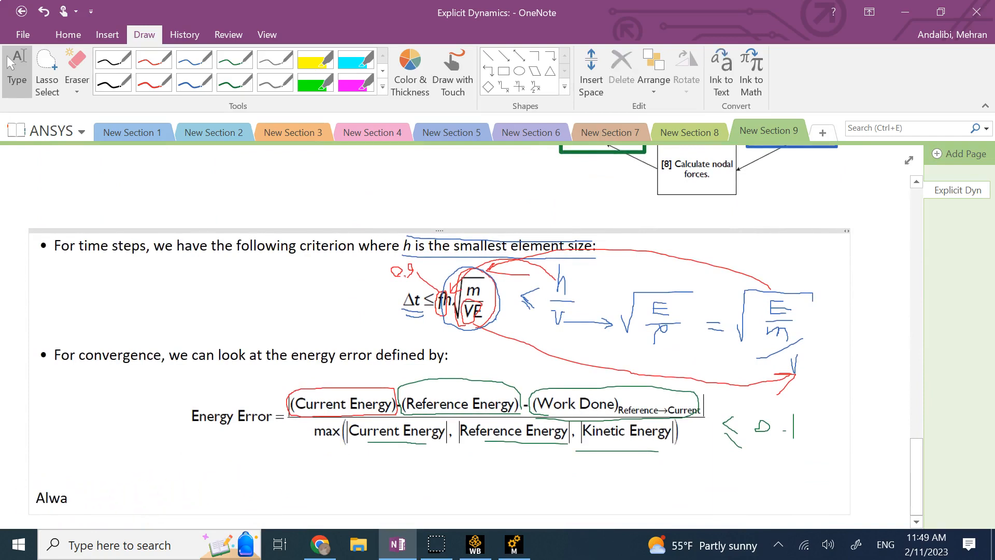
pyautogui.write('Always try to use uniform mesh in explicit dynamics as much as possibl')
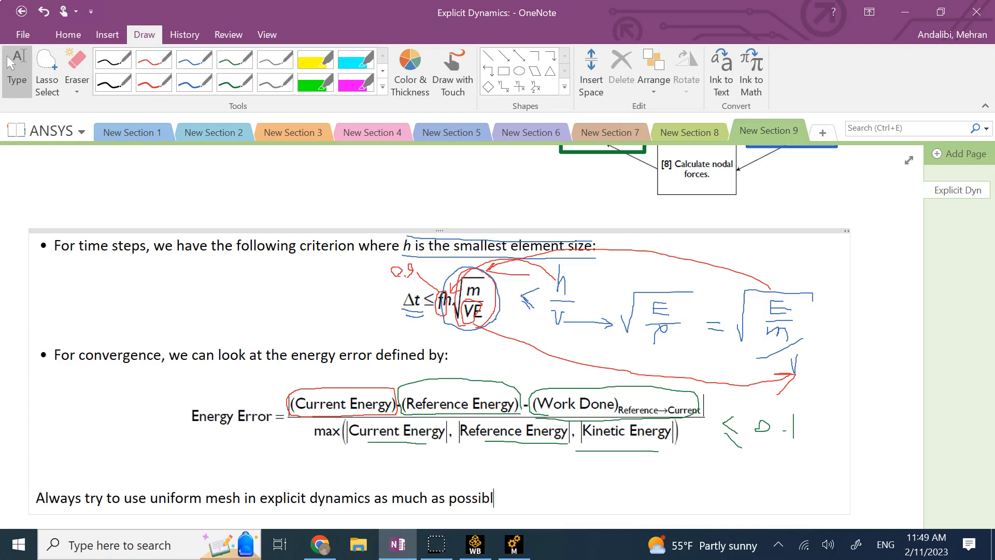
# Shorten the note's beginning to "Try to use uniform mesh" and format the line as a bullet point.
pyautogui.click(90, 498)
pyautogui.press('BackSpace')
pyautogui.press('BackSpace')
pyautogui.press('BackSpace')
pyautogui.press('BackSpace')
pyautogui.press('BackSpace')
pyautogui.press('BackSpace')
pyautogui.press('BackSpace')
pyautogui.press('BackSpace')
pyautogui.write('T')
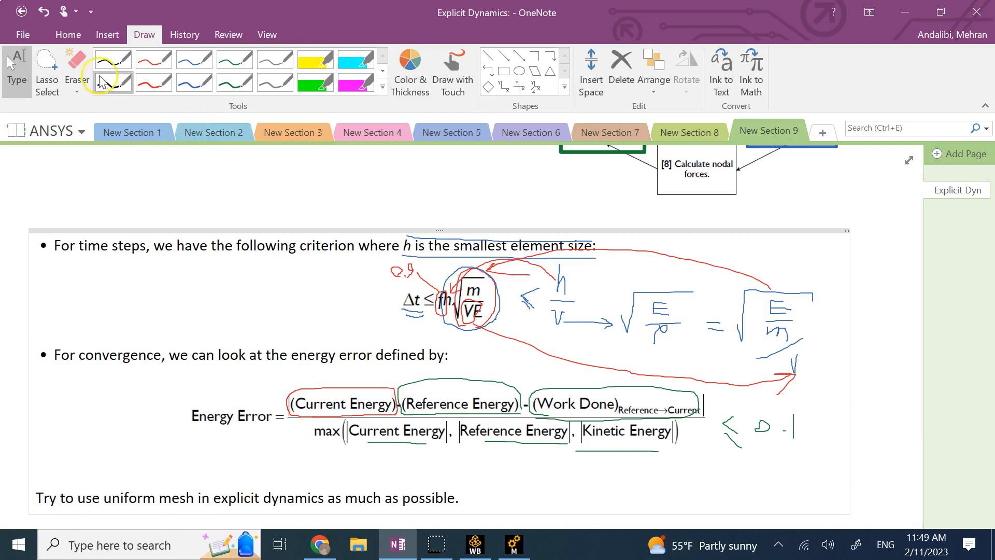
pyautogui.click(61, 33)
pyautogui.click(220, 60)
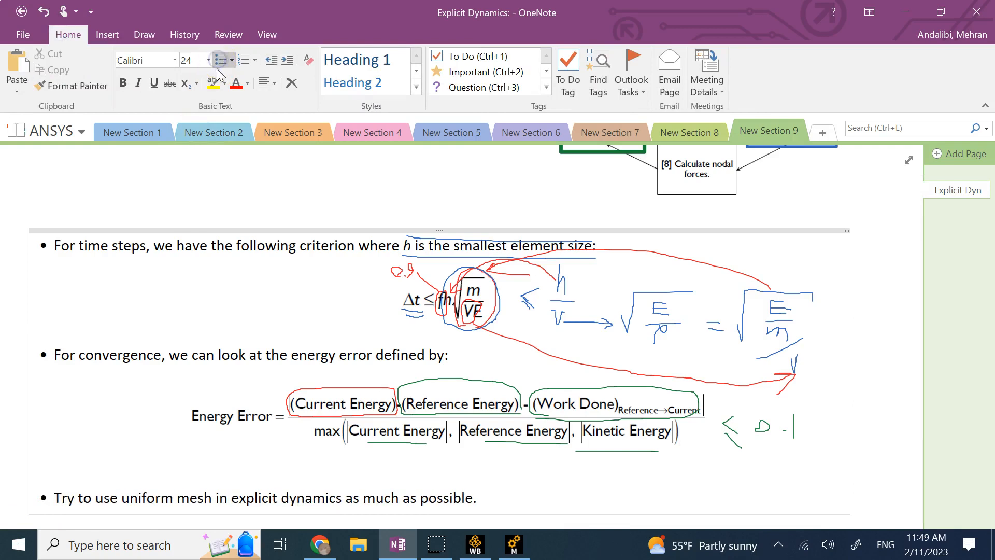
# Return to Ansys Mechanical and set the mesh sizing's curvature normal angle to 10°.
pyautogui.click(526, 554)
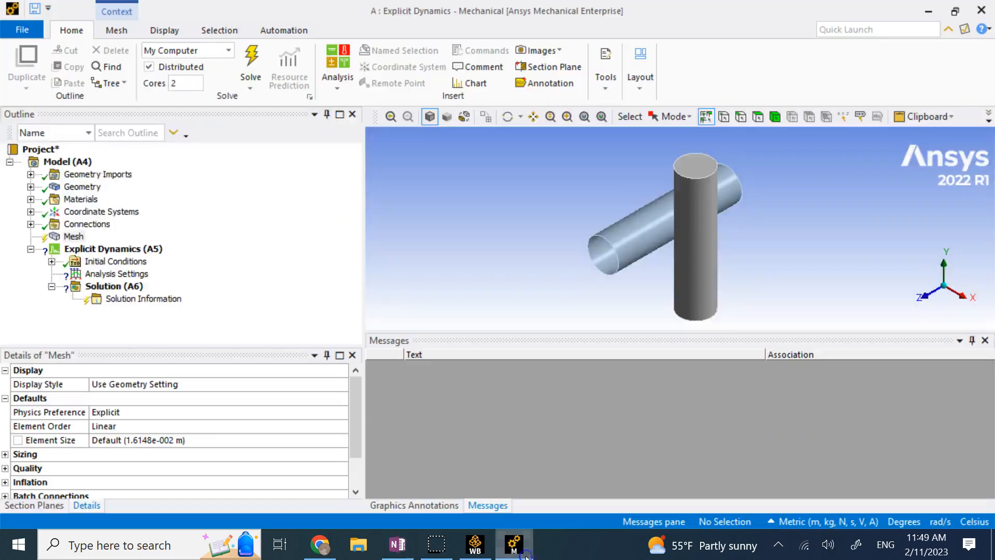
pyautogui.click(75, 237)
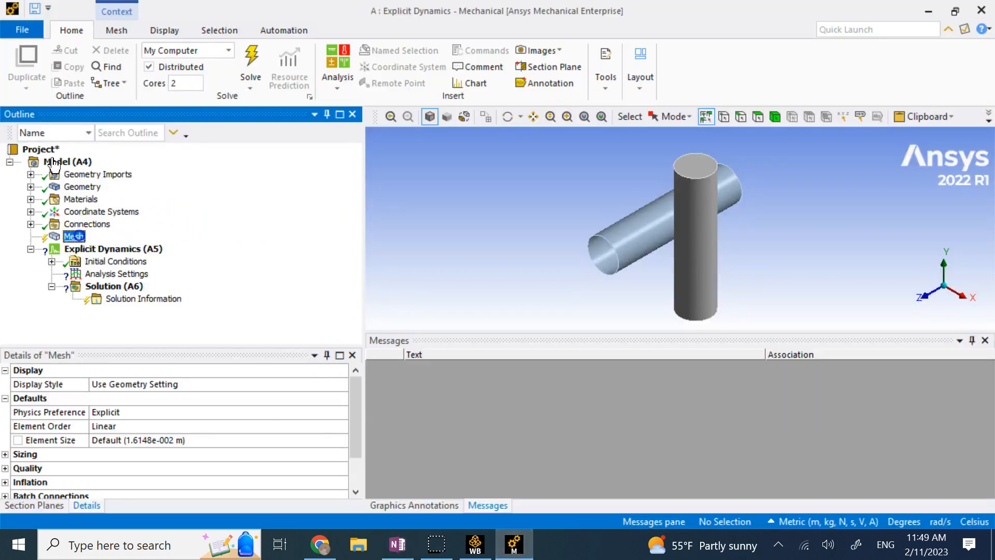
pyautogui.scroll(-1, 207, 433)
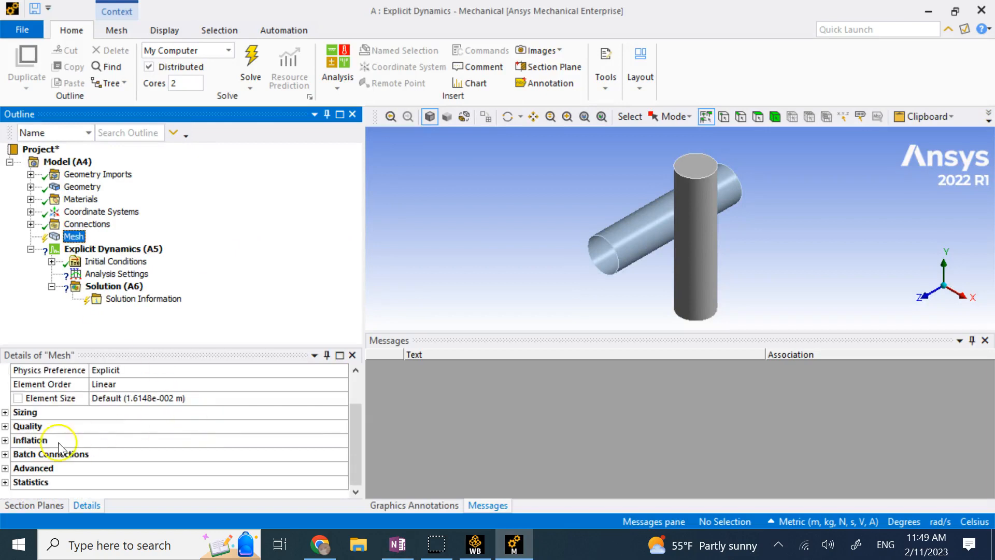
pyautogui.click(5, 413)
pyautogui.scroll(-2, 150, 427)
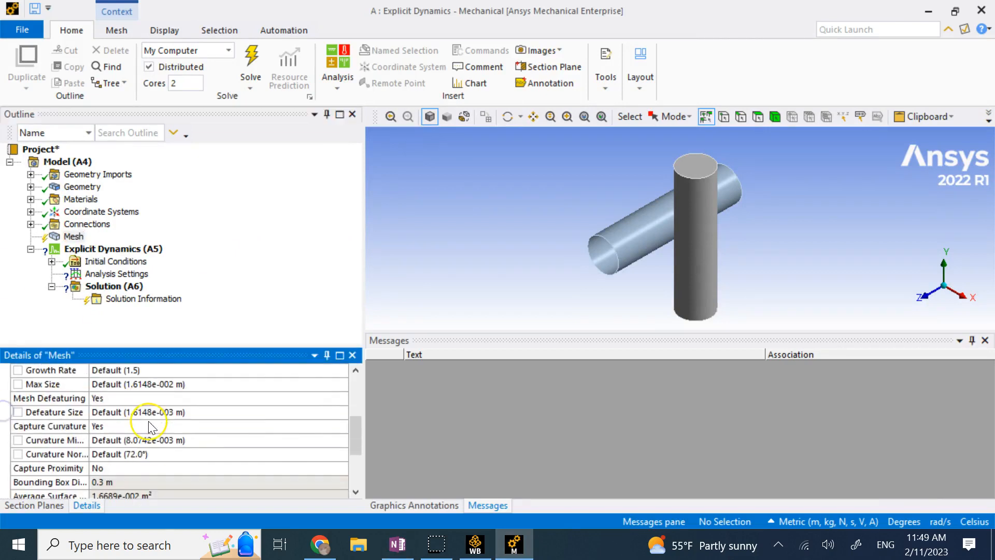
pyautogui.click(145, 454)
pyautogui.write('10')
pyautogui.press('Return')
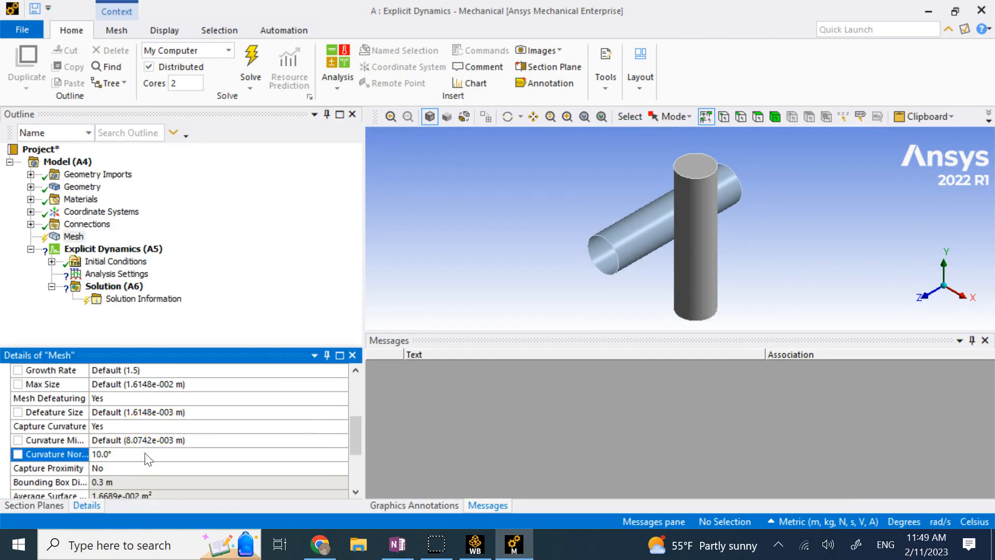
# Generate the mesh and inspect the elements on both cylinders.
pyautogui.rightClick(75, 237)
pyautogui.click(130, 283)
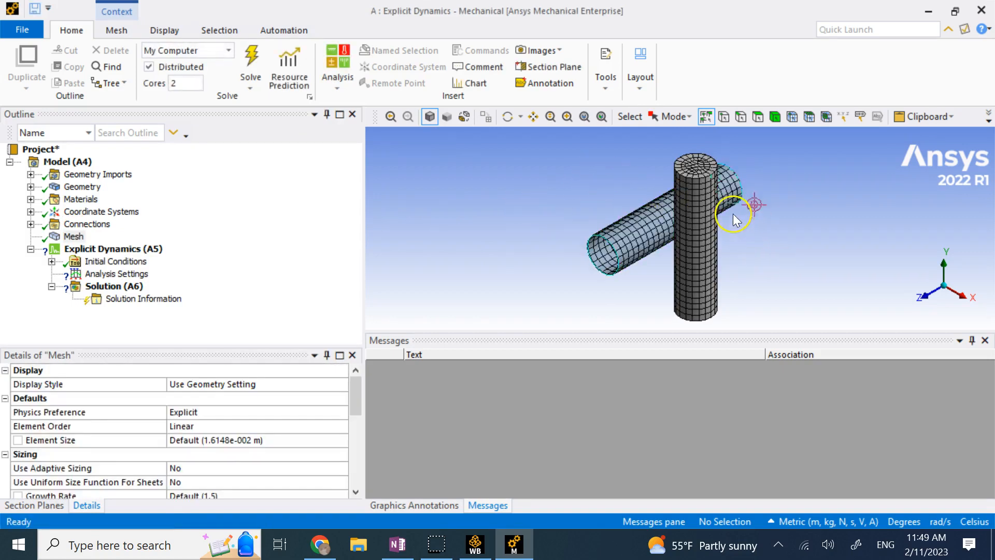
pyautogui.scroll(2, 730, 172)
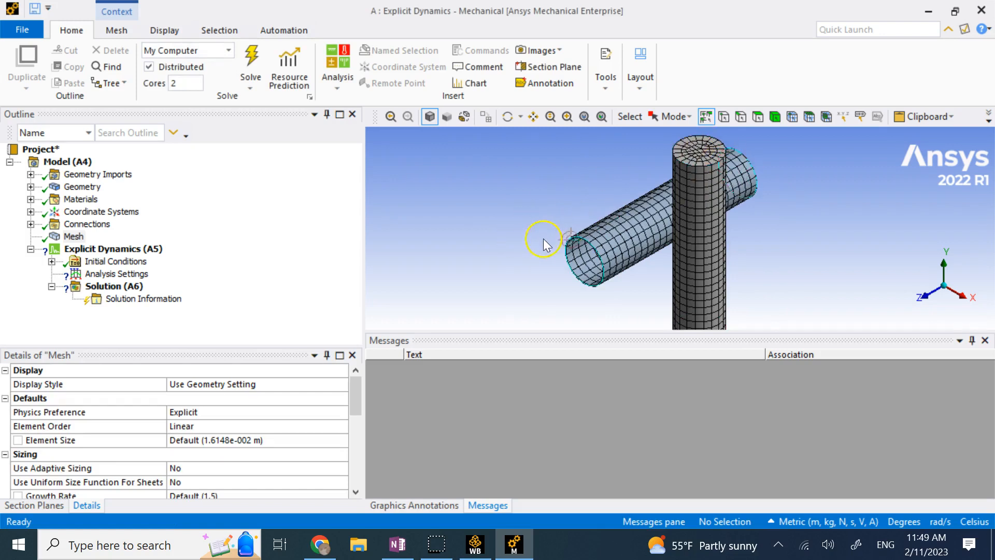
pyautogui.scroll(-1, 544, 234)
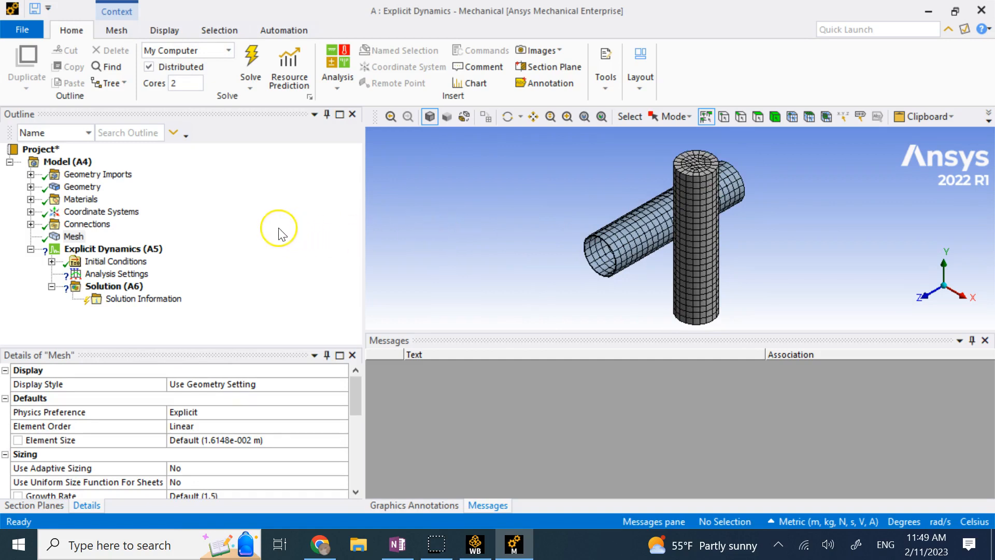
# Add a Velocity initial condition to the explicit dynamics analysis and scope it to the thin tube body.
pyautogui.click(52, 261)
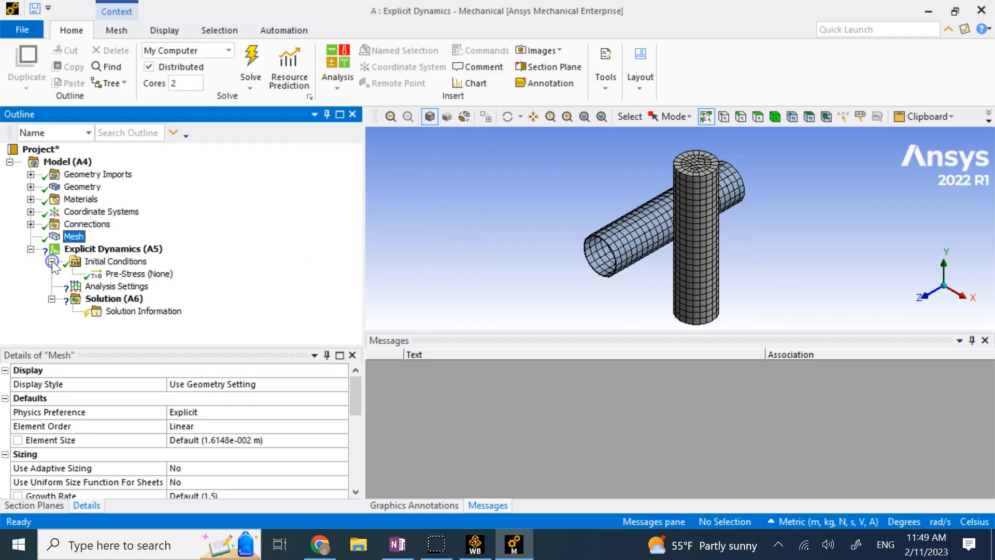
pyautogui.click(113, 263)
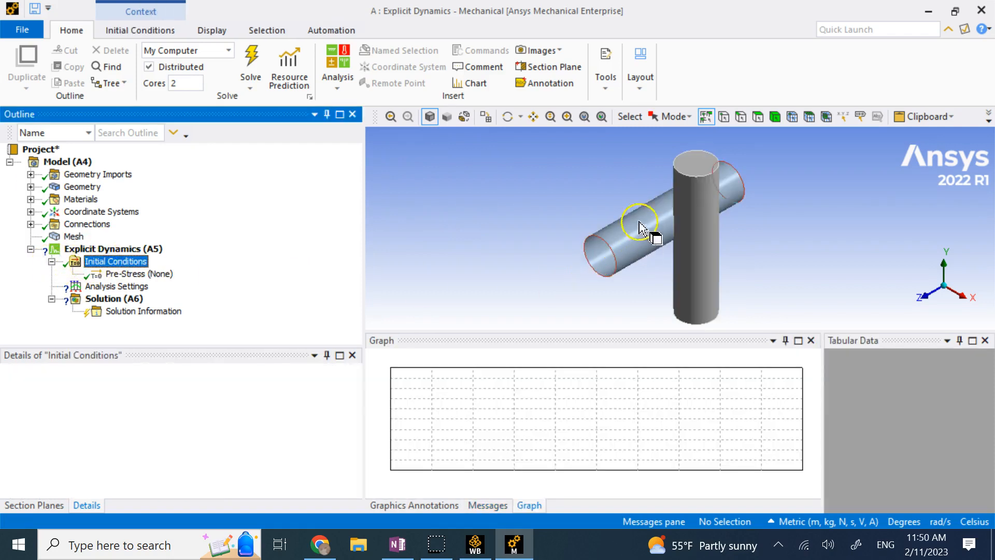
pyautogui.rightClick(130, 262)
pyautogui.moveTo(197, 272)
pyautogui.click(264, 274)
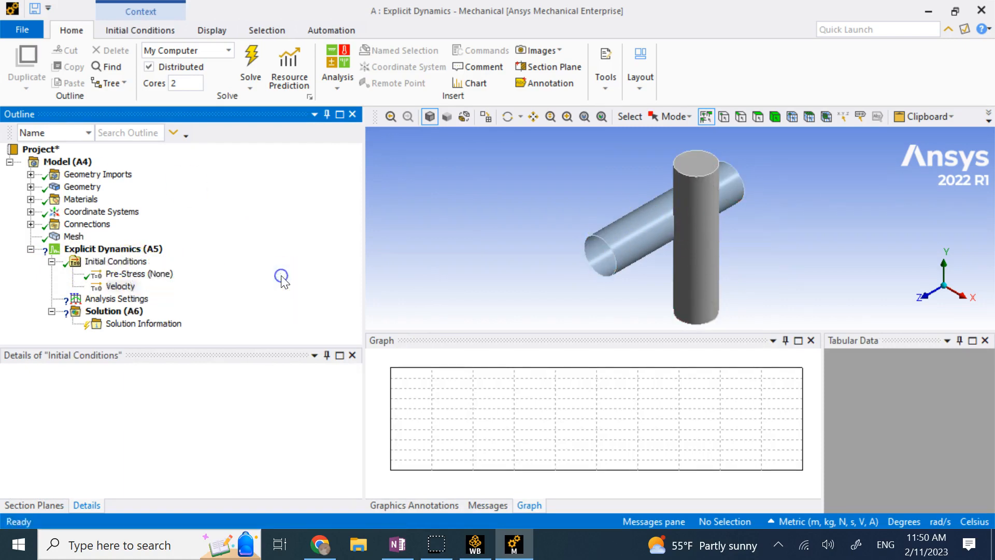
pyautogui.click(185, 397)
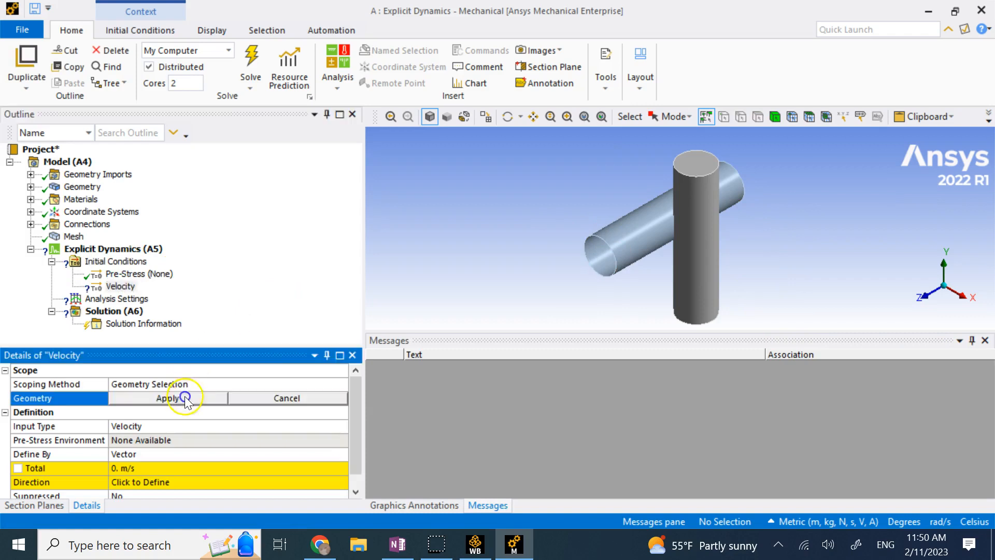
pyautogui.click(774, 116)
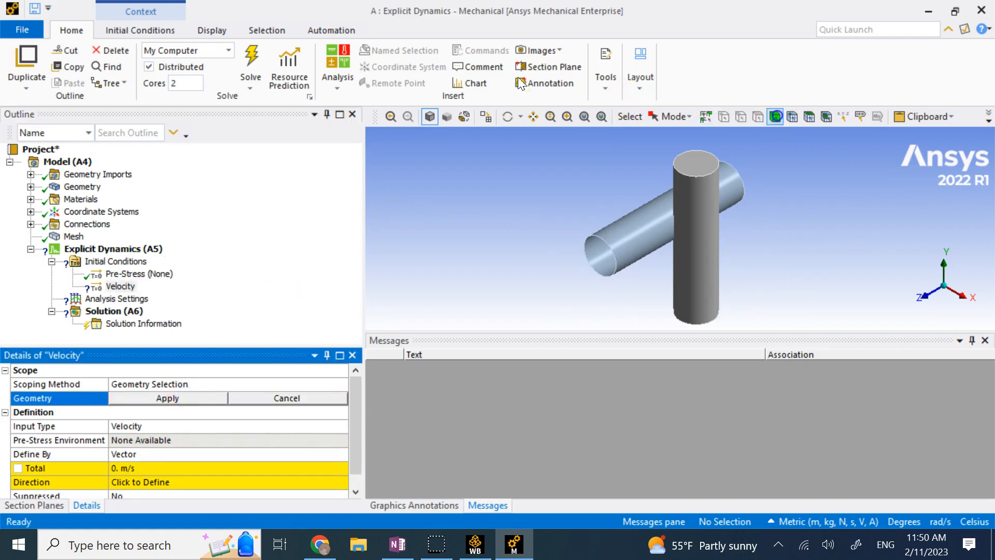
pyautogui.click(657, 228)
pyautogui.click(201, 398)
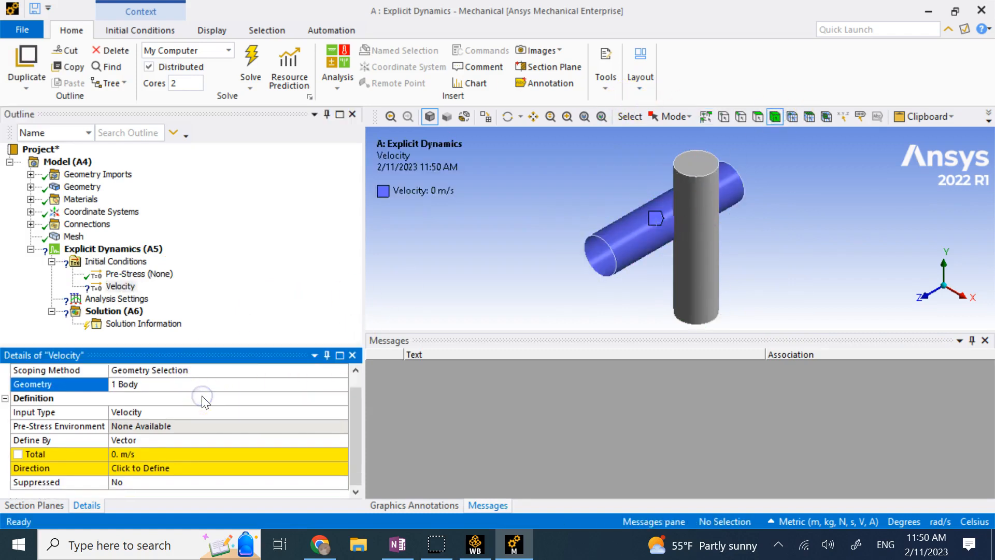
# Define the tube's initial velocity by components, with an X component of 300 m/s.
pyautogui.click(239, 439)
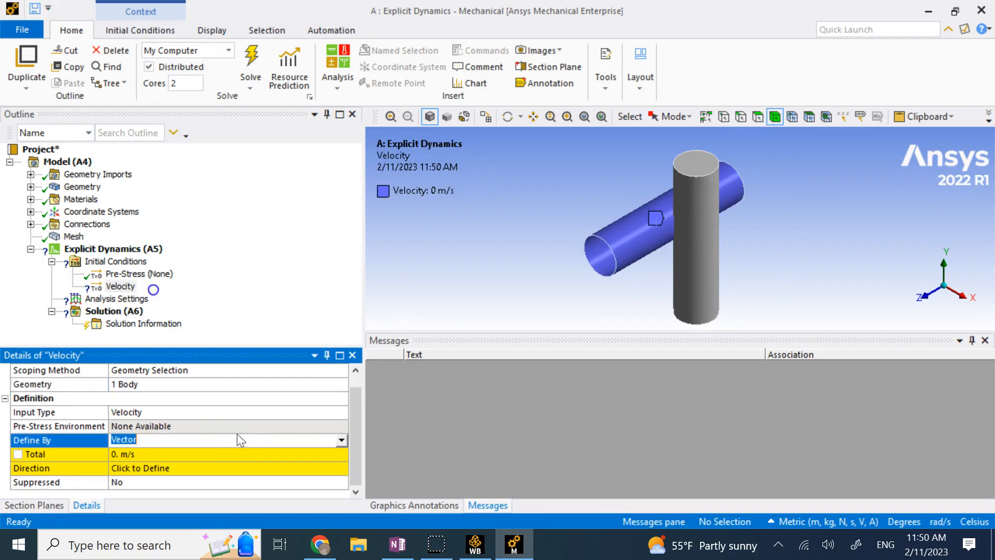
pyautogui.click(342, 440)
pyautogui.click(270, 449)
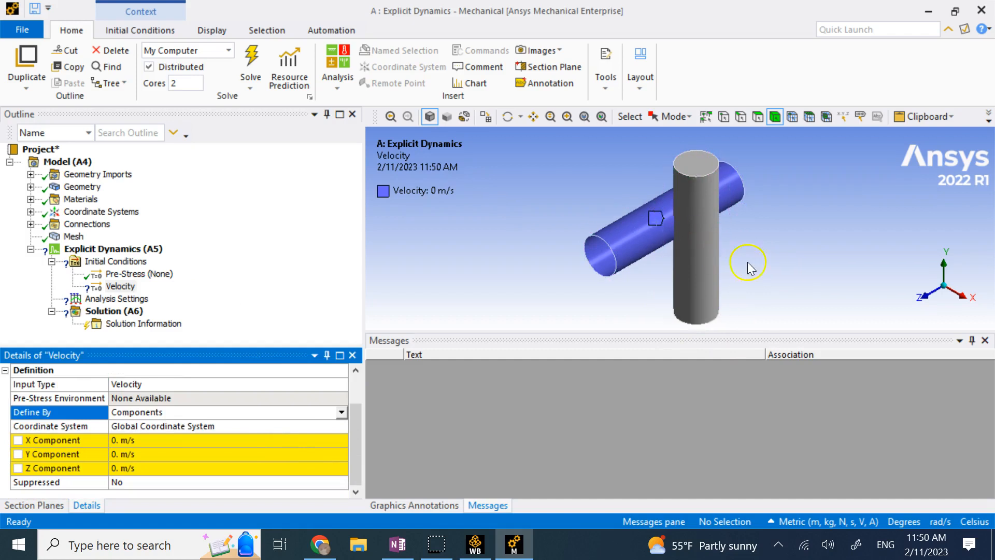
pyautogui.click(194, 439)
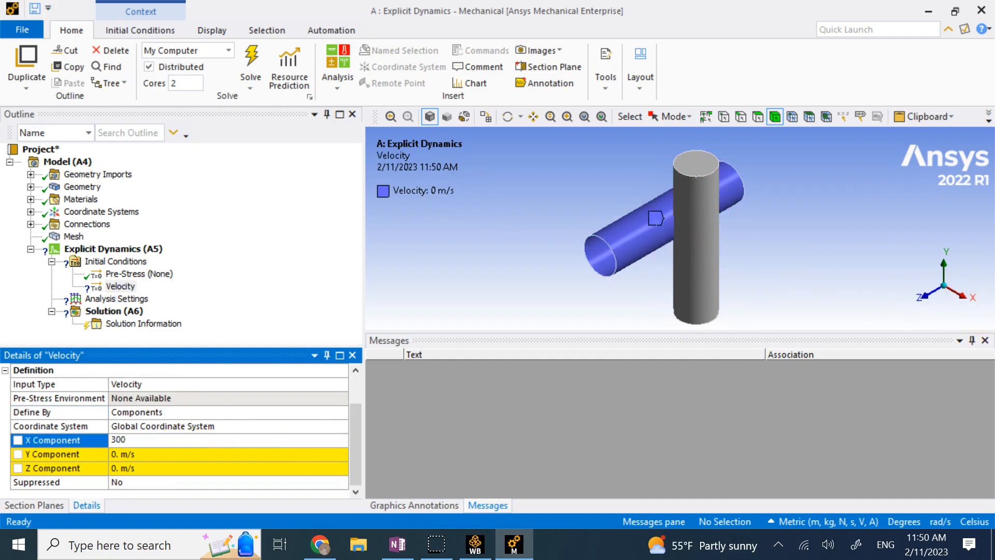
pyautogui.press('Return')
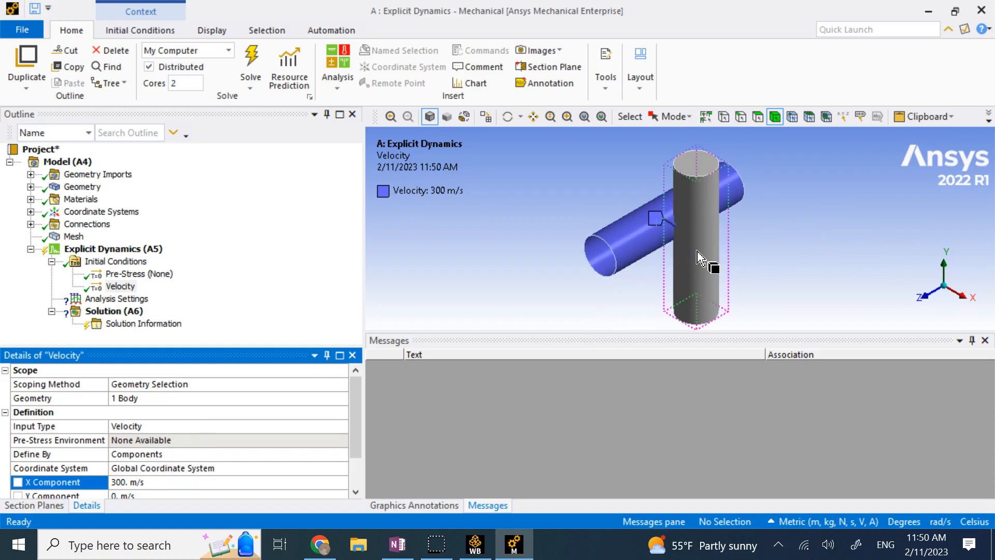
# Set the end time in the Analysis Settings to 0.0005 s.
pyautogui.click(132, 299)
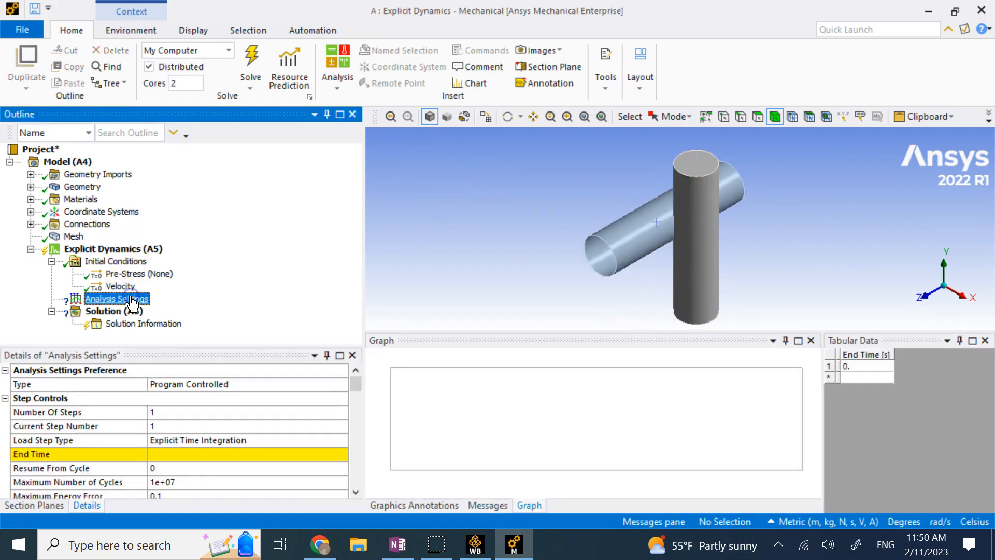
pyautogui.click(186, 455)
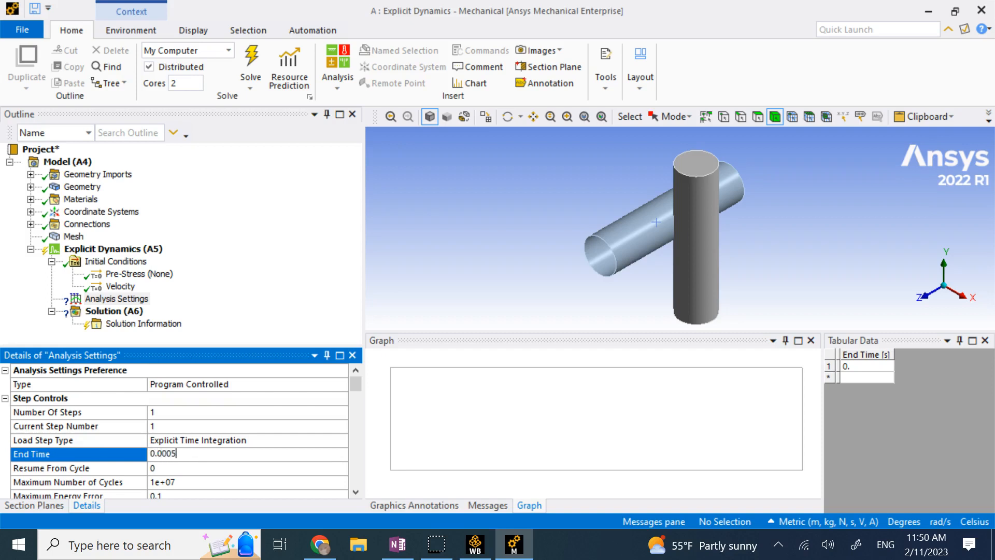
pyautogui.click(198, 445)
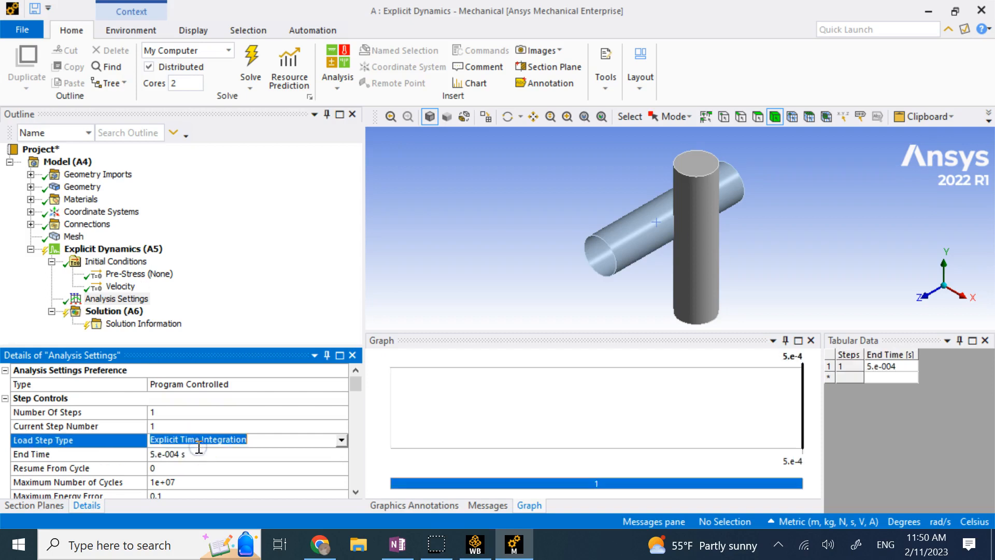
# Review the maximum number of cycles, the maximum energy error and the time step controls in the Analysis Settings.
pyautogui.click(180, 485)
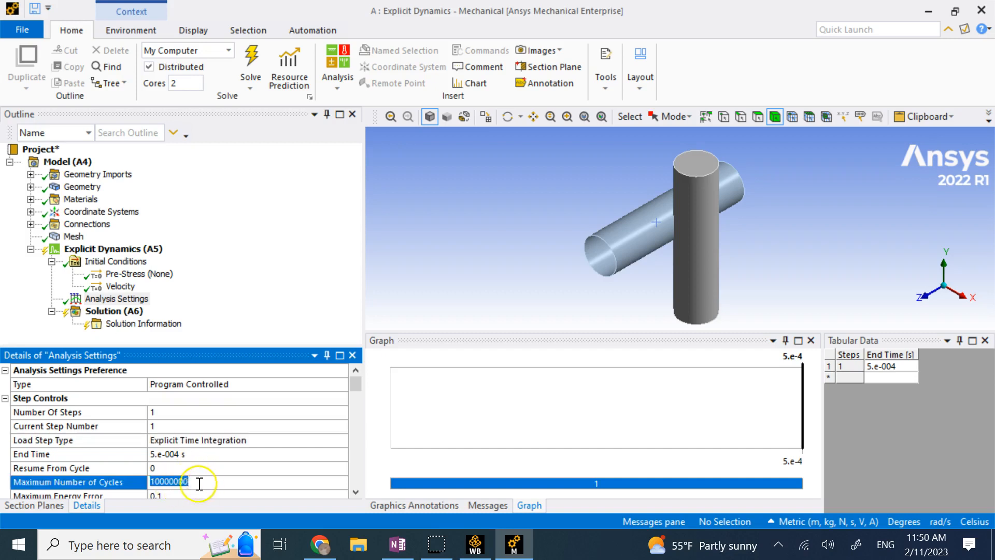
pyautogui.click(175, 484)
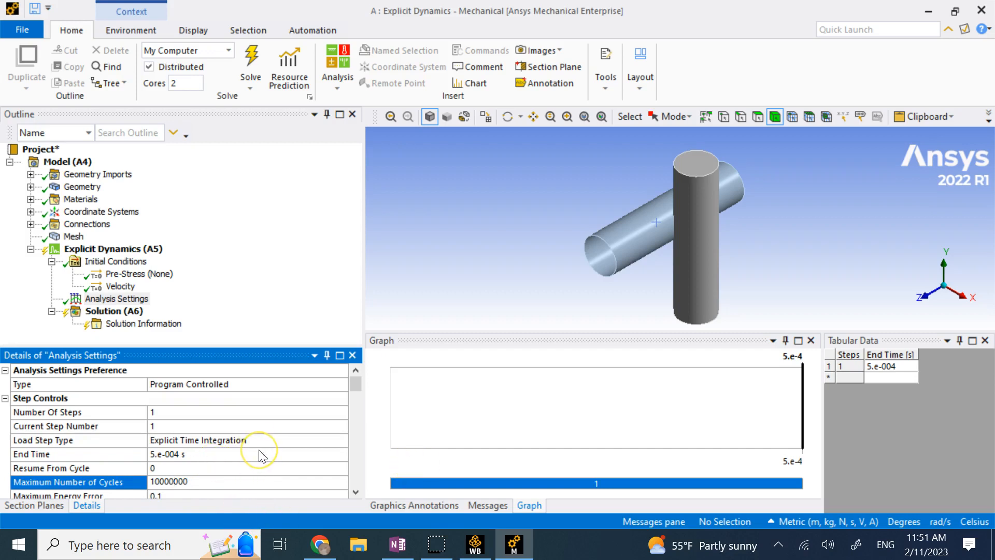
pyautogui.scroll(-3, 261, 456)
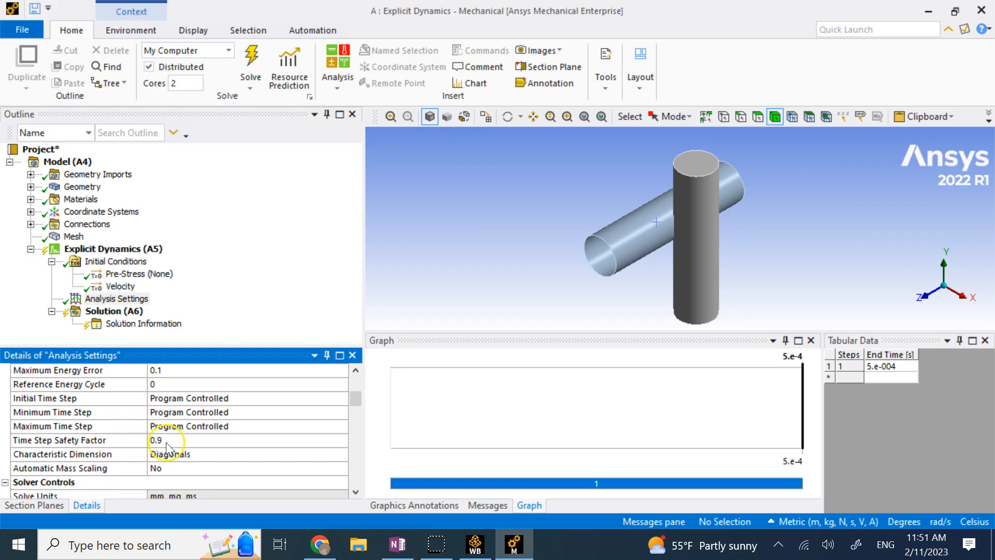
# Compare the Time Step Safety Factor and Maximum Energy Error in the Analysis Settings with the time step and energy error formulas in the OneNote notes.
pyautogui.click(397, 544)
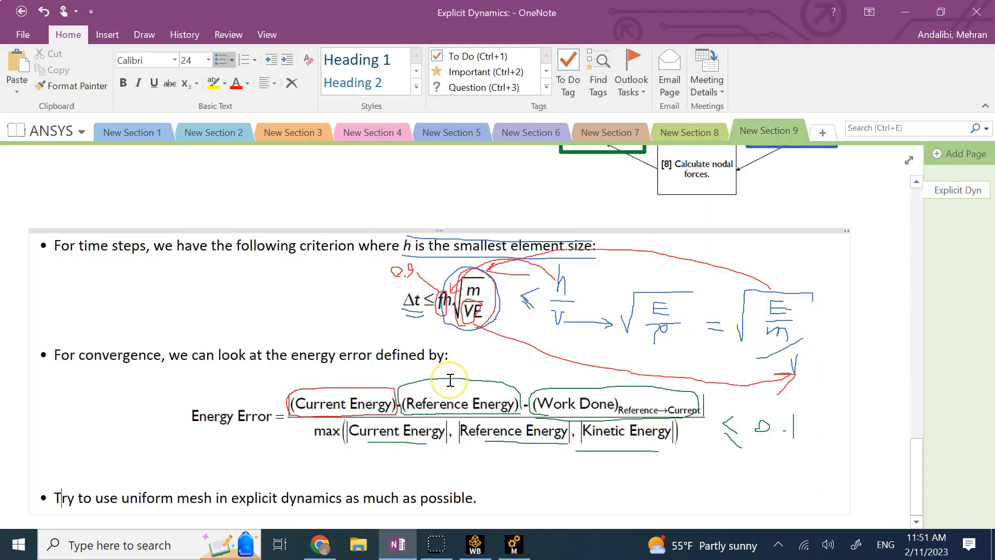
pyautogui.scroll(1, 450, 380)
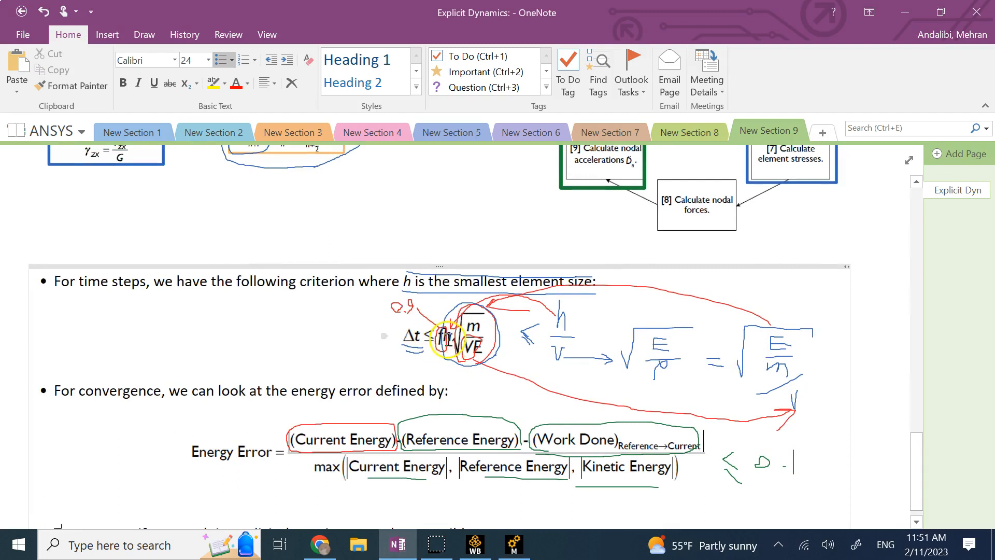
pyautogui.click(514, 544)
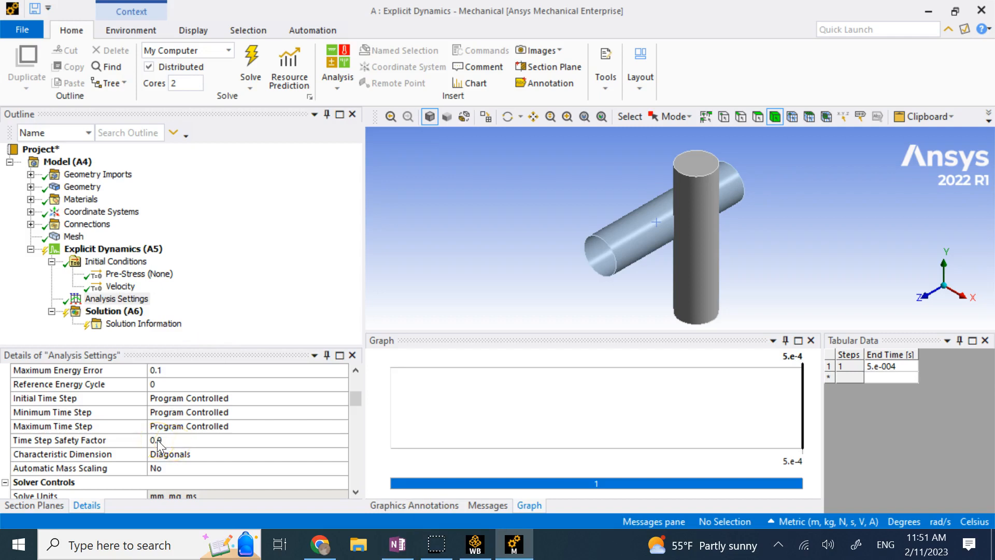
pyautogui.scroll(1, 82, 379)
pyautogui.click(73, 398)
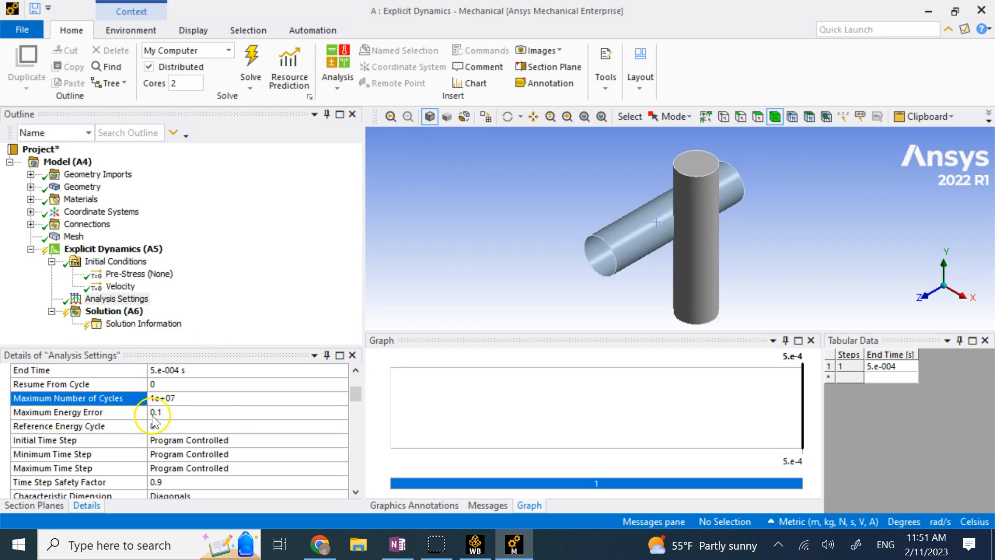
pyautogui.click(398, 544)
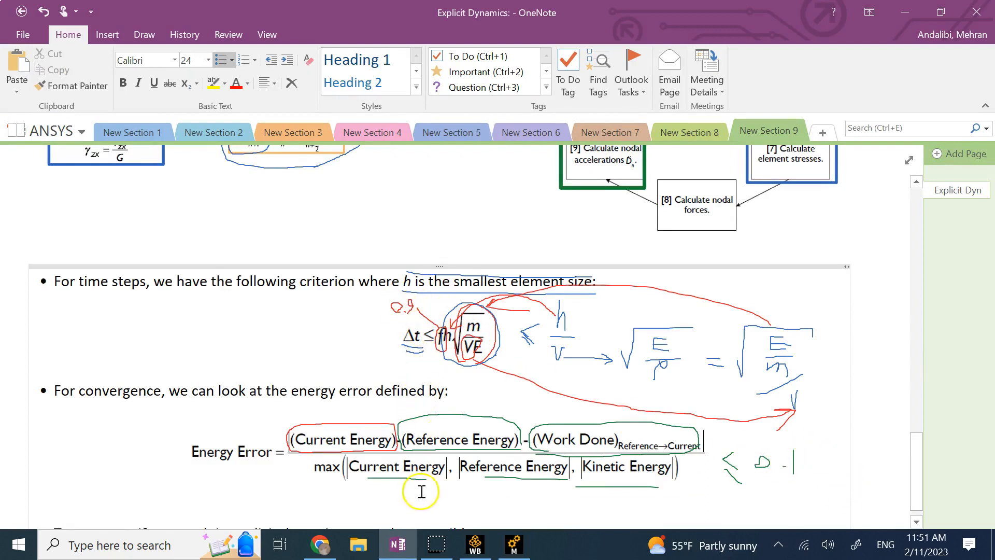
pyautogui.click(514, 544)
pyautogui.click(172, 415)
pyautogui.click(191, 477)
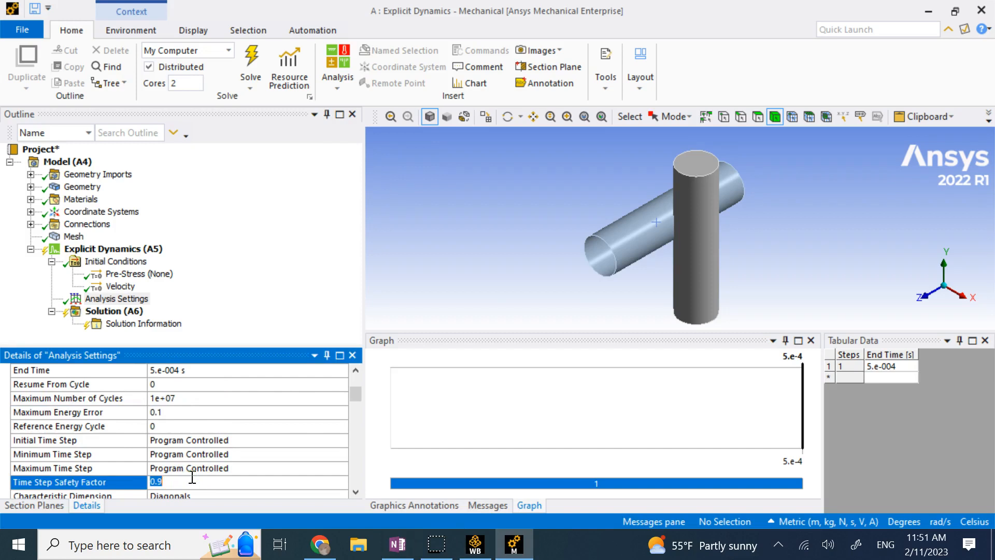
pyautogui.click(282, 188)
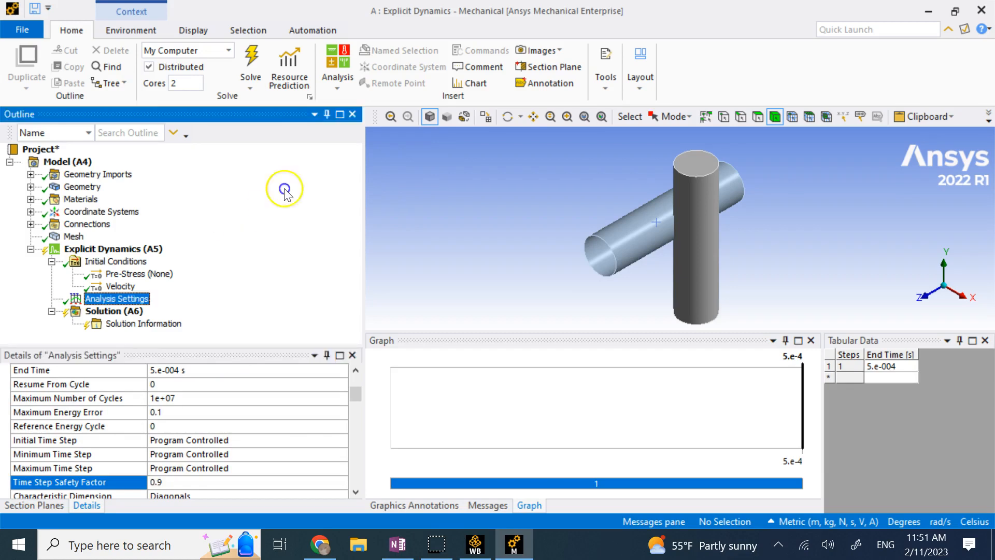
# Add a Total Deformation result to the explicit dynamics solution.
pyautogui.click(126, 311)
pyautogui.rightClick(127, 311)
pyautogui.moveTo(215, 319)
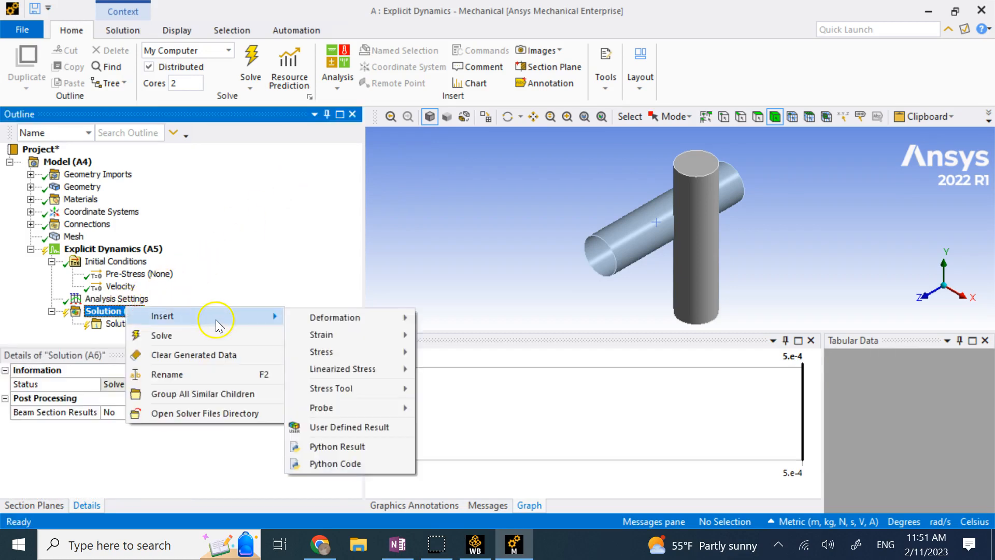
pyautogui.moveTo(313, 321)
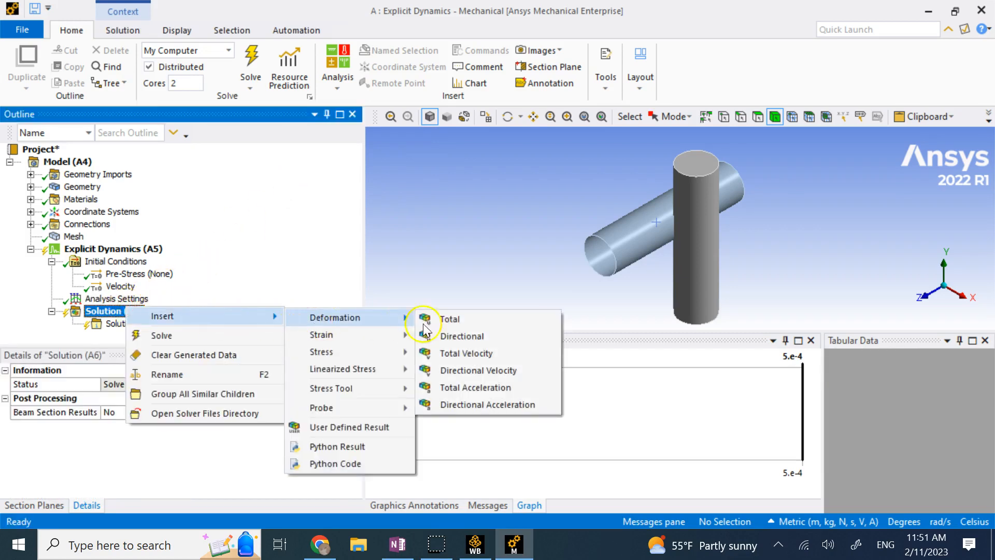
pyautogui.click(456, 320)
# Add an Equivalent (von-Mises) Stress result to the explicit dynamics solution.
pyautogui.rightClick(127, 311)
pyautogui.moveTo(202, 317)
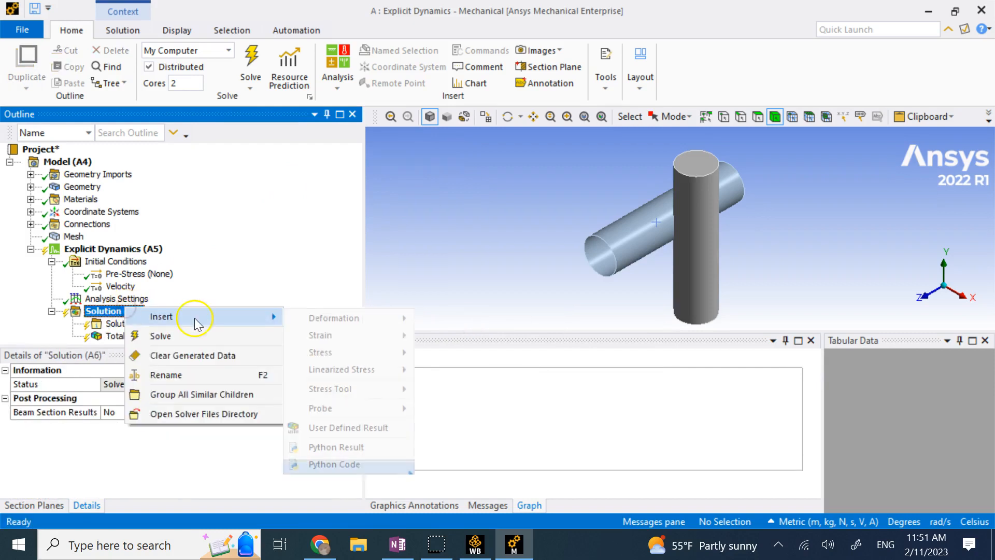
pyautogui.moveTo(321, 335)
pyautogui.moveTo(331, 352)
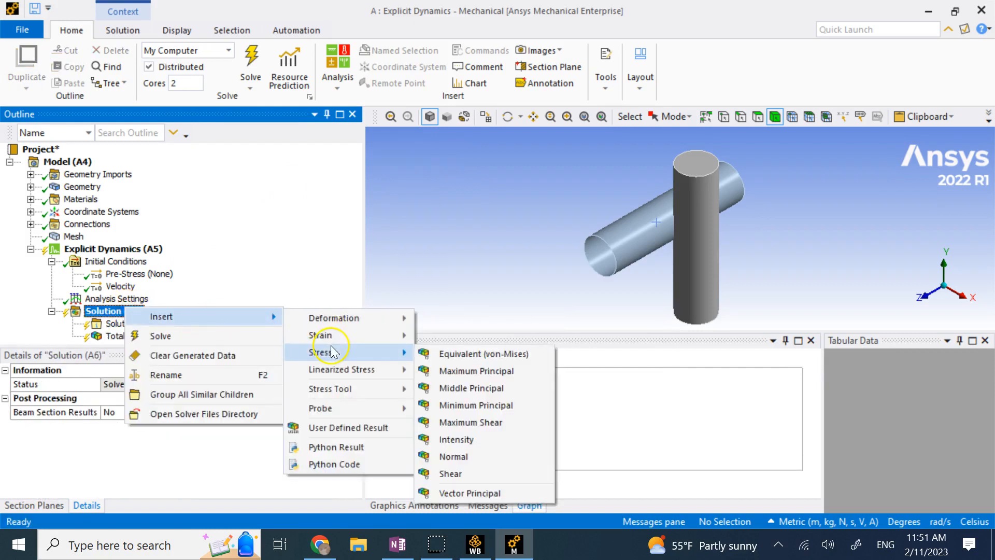
pyautogui.click(454, 352)
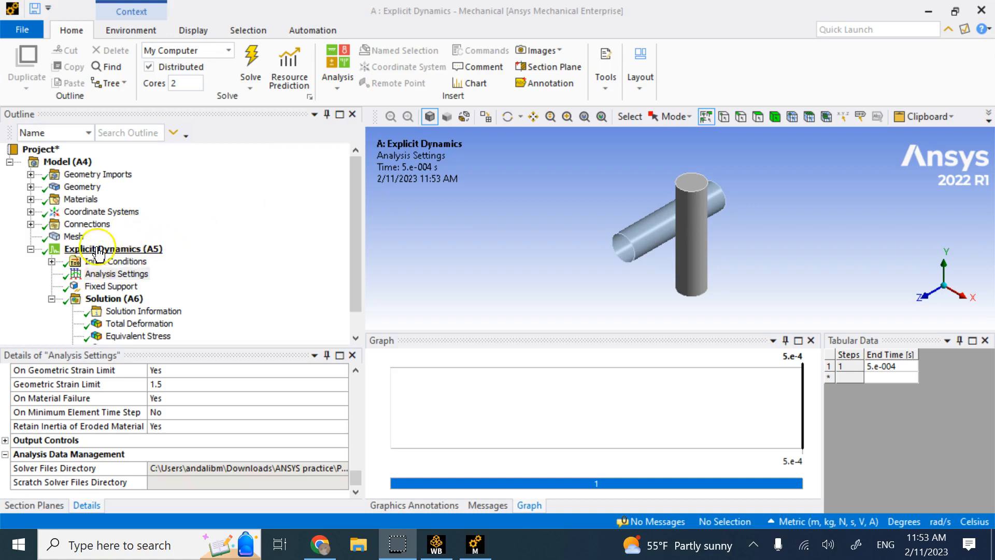
# Set the erosion option On Material Failure to Yes in the Analysis Settings.
pyautogui.click(127, 274)
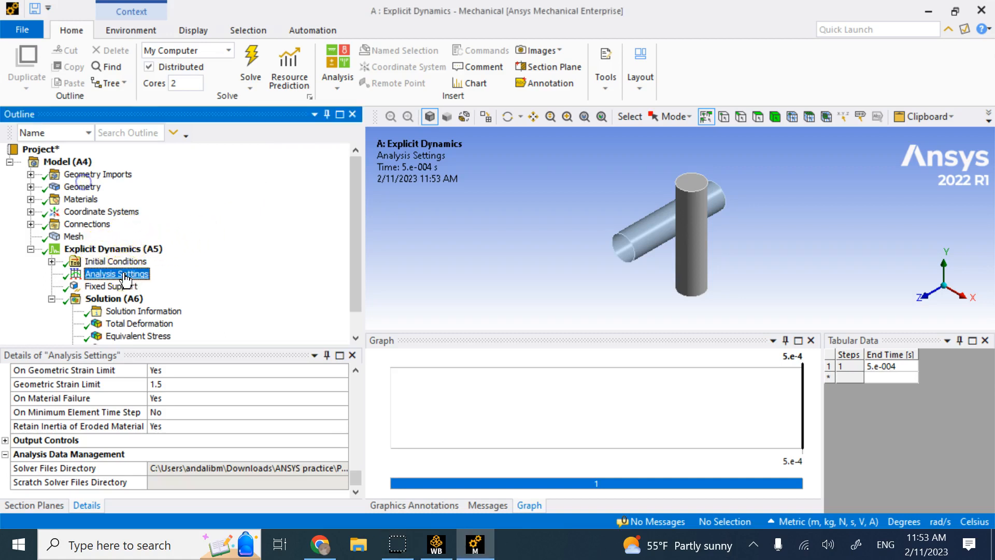
pyautogui.scroll(15, 189, 404)
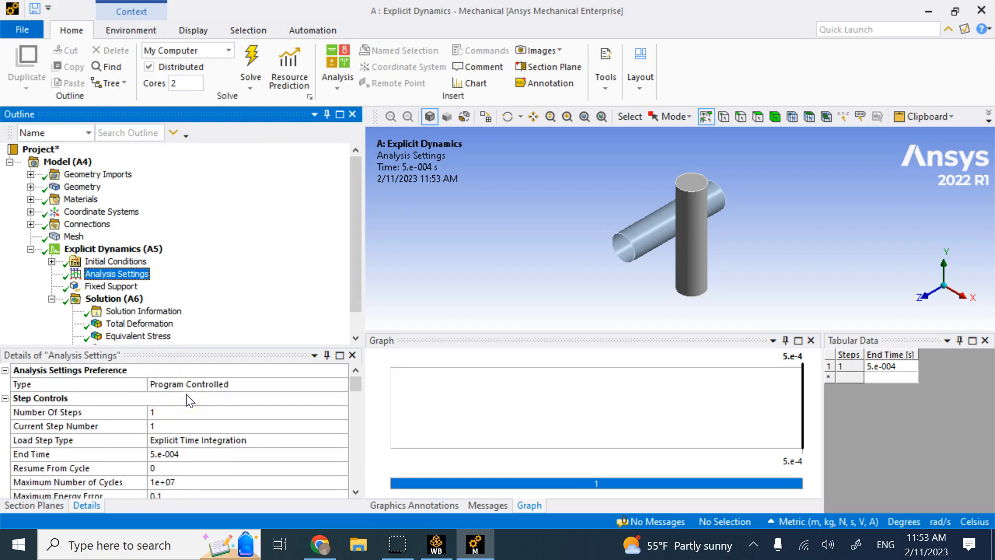
pyautogui.scroll(-5, 194, 445)
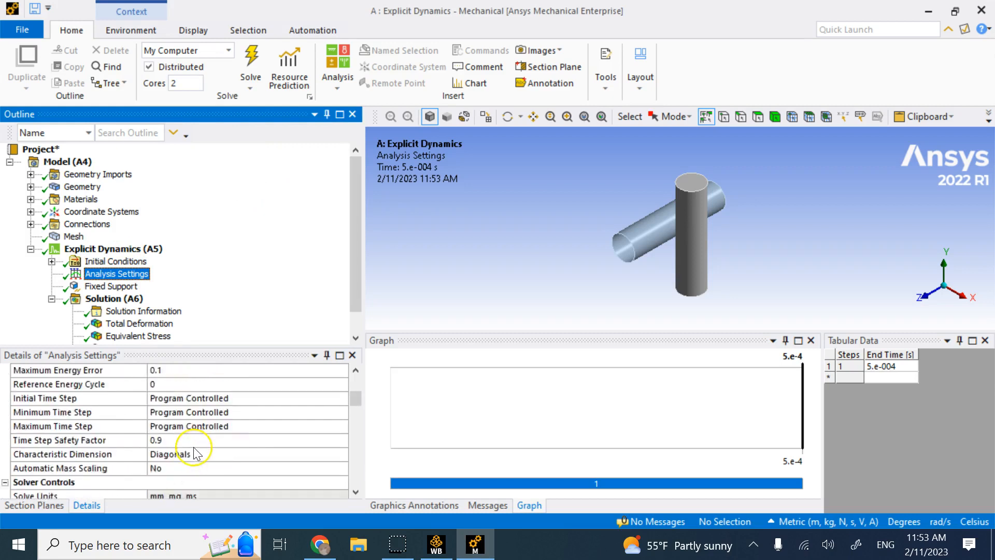
pyautogui.scroll(-8, 194, 448)
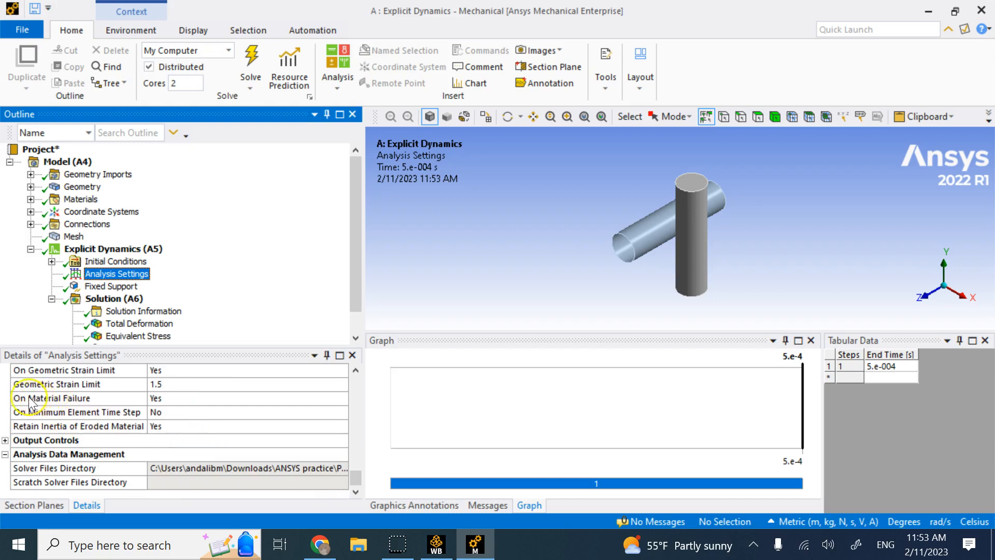
pyautogui.click(263, 399)
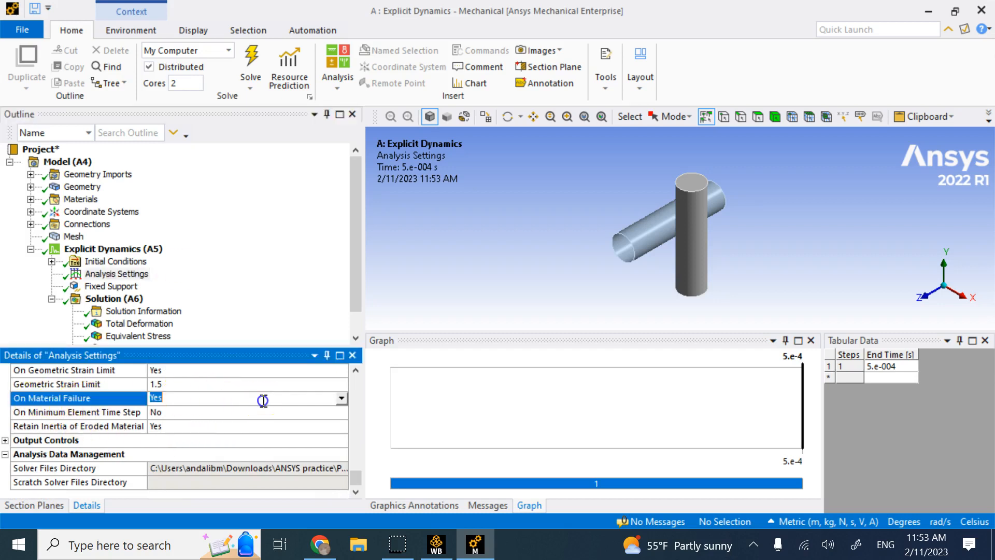
pyautogui.click(341, 399)
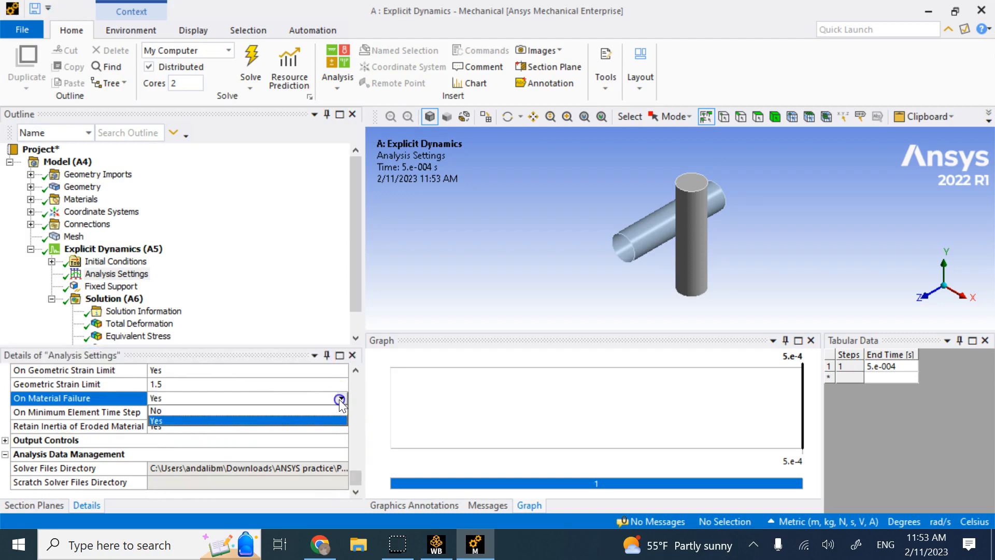
pyautogui.click(239, 419)
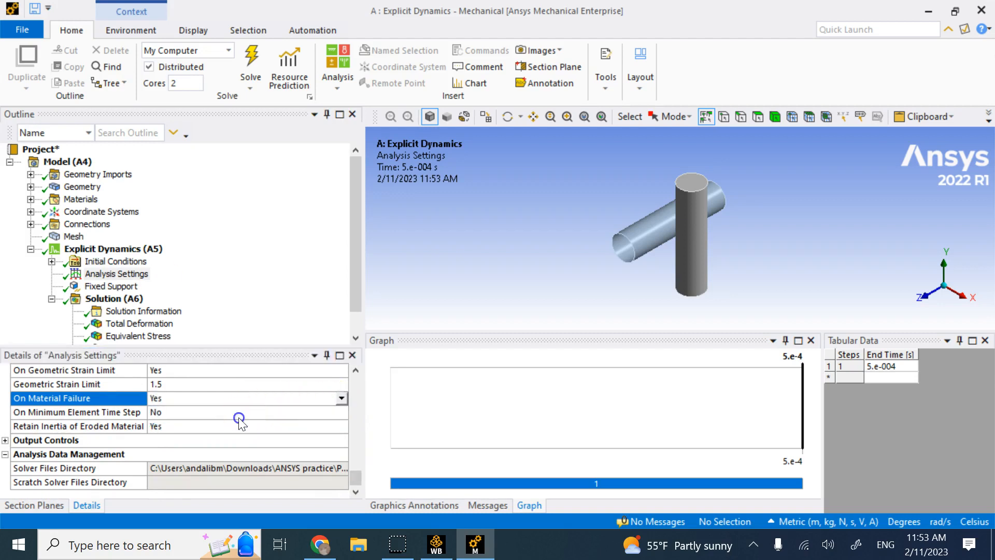
# Enlarge the graphics area and play the Total Deformation animation with a duration of 4 seconds.
pyautogui.click(450, 255)
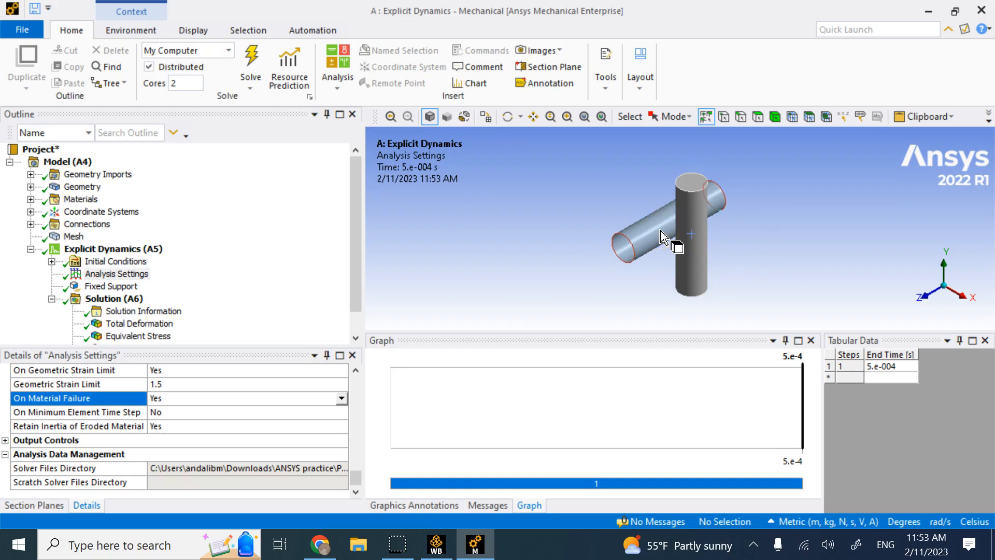
pyautogui.click(653, 337)
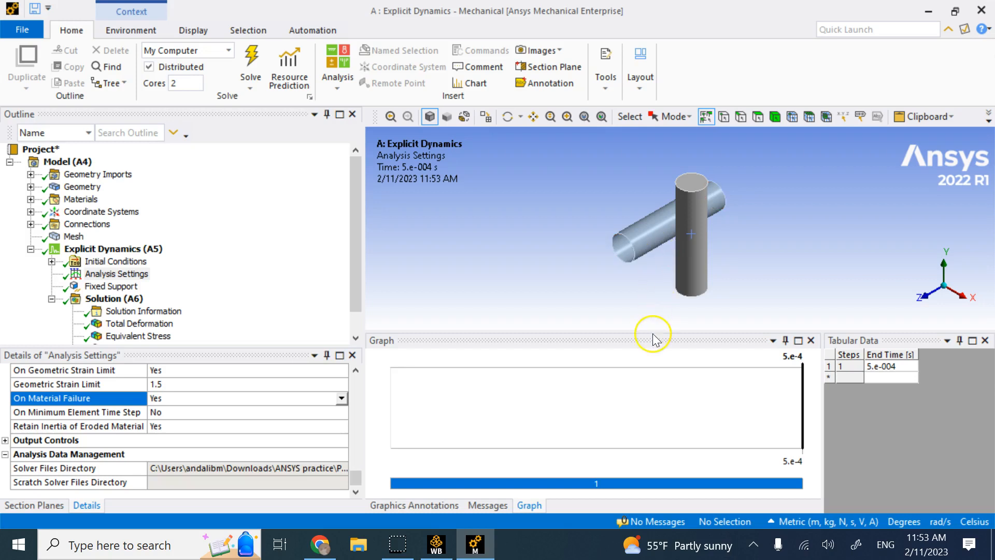
pyautogui.moveTo(652, 330); pyautogui.dragTo(655, 383)
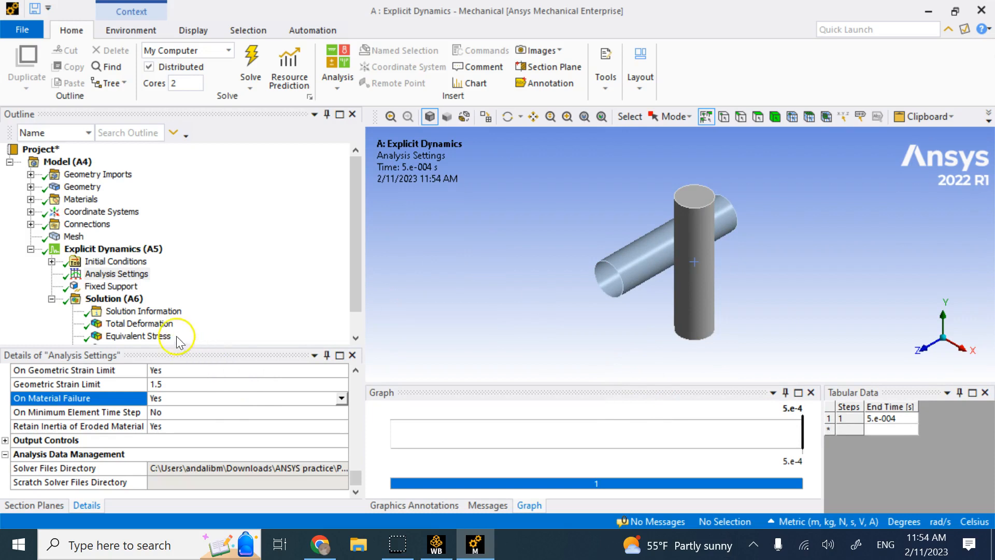
pyautogui.click(160, 326)
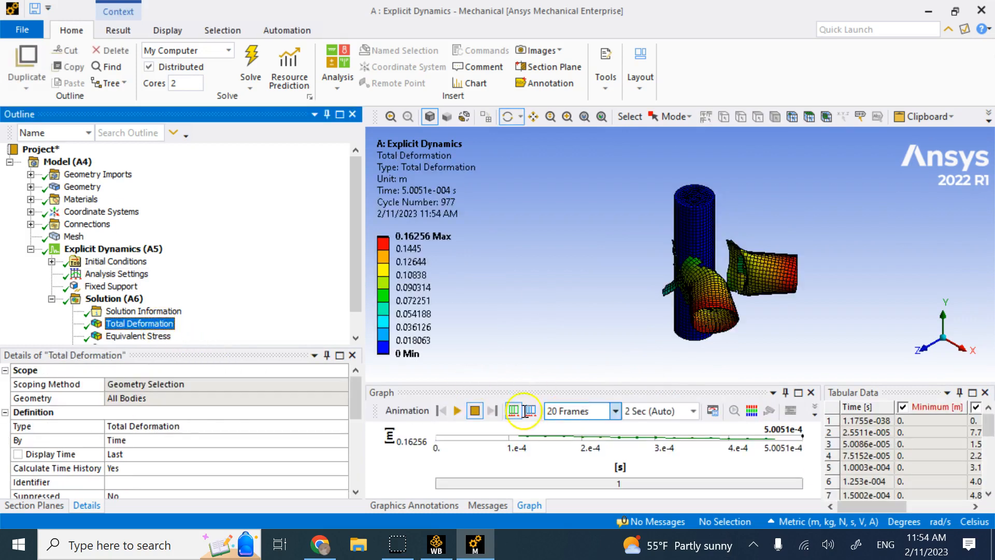
pyautogui.click(457, 412)
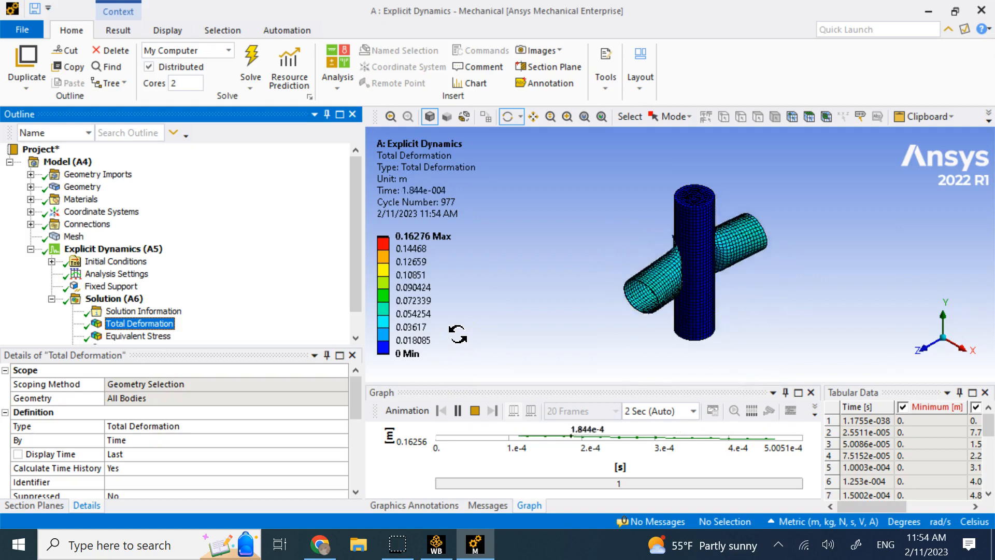
pyautogui.click(692, 411)
pyautogui.click(635, 473)
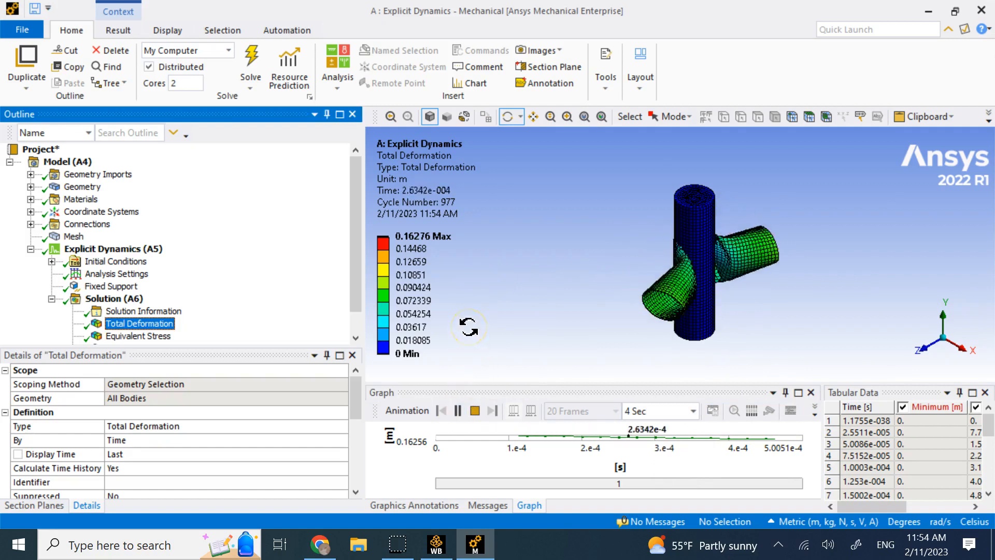
# Examine the animated tube impact looking along the Z axis, along the X axis and from oblique angles.
pyautogui.click(922, 349)
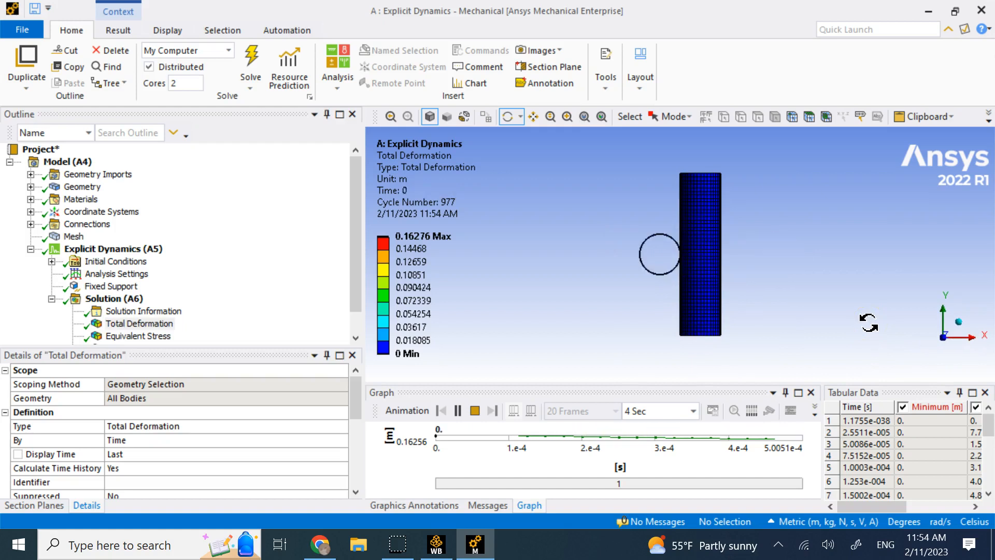
pyautogui.click(959, 322)
pyautogui.moveTo(896, 255); pyautogui.dragTo(913, 301)
pyautogui.moveTo(560, 251)
pyautogui.mouseDown()
pyautogui.moveTo(542, 299)
pyautogui.moveTo(562, 242)
pyautogui.mouseUp()
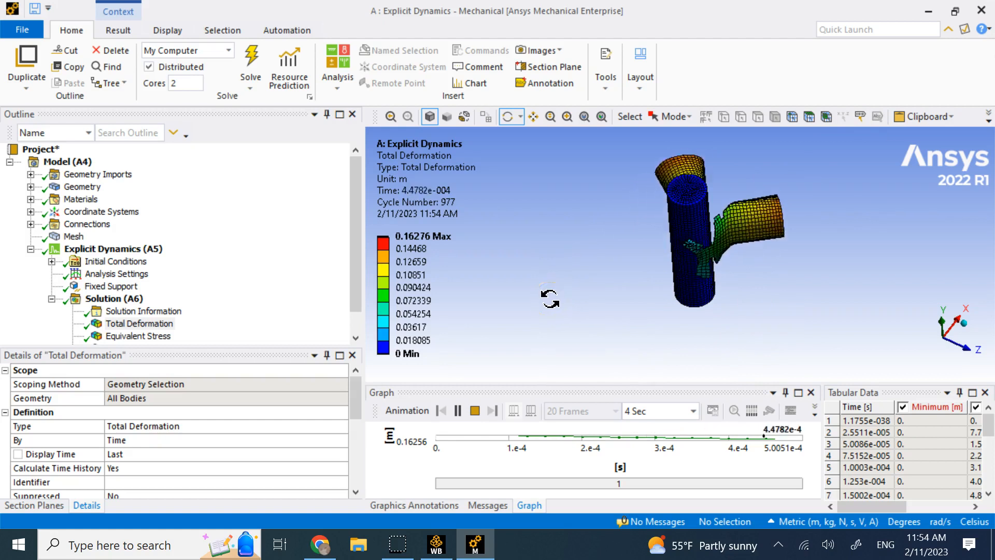
# Display the Equivalent Stress result, and return to Total Deformation to examine the fractured tube from another angle.
pyautogui.click(148, 336)
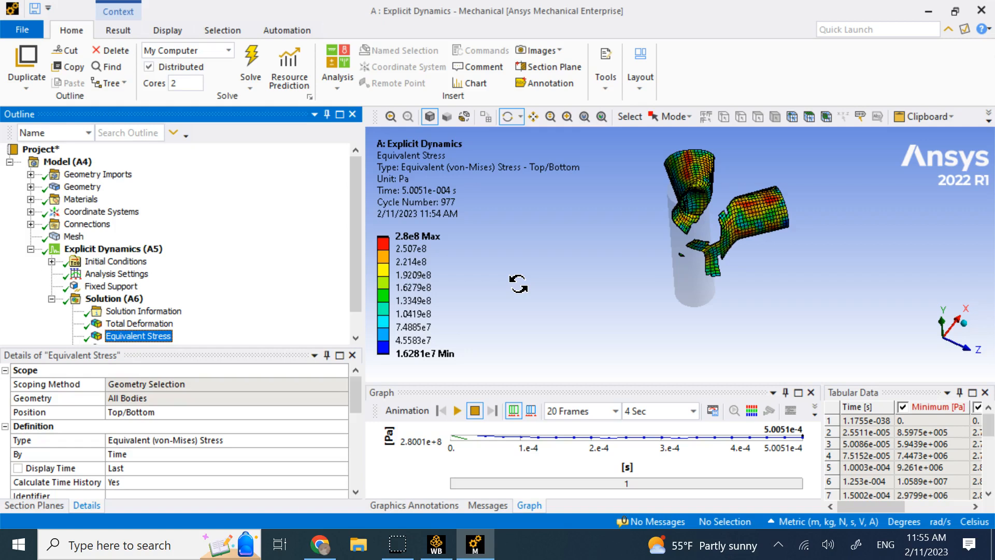
pyautogui.click(166, 325)
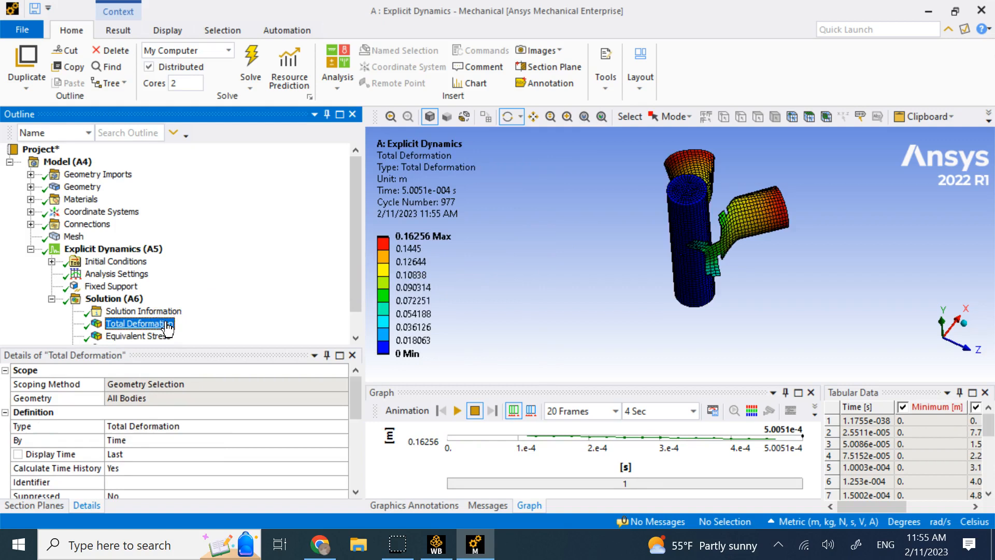
pyautogui.moveTo(573, 248); pyautogui.dragTo(625, 323)
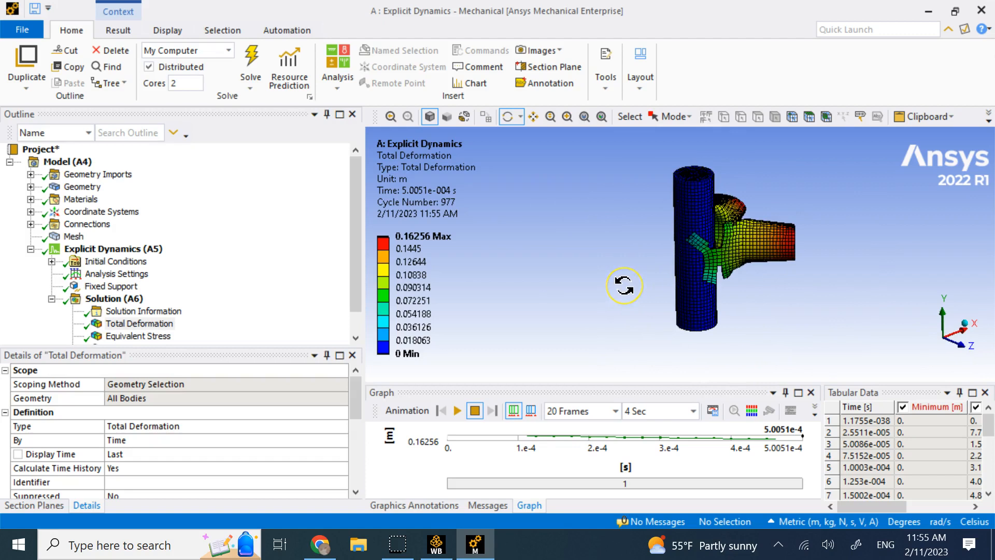